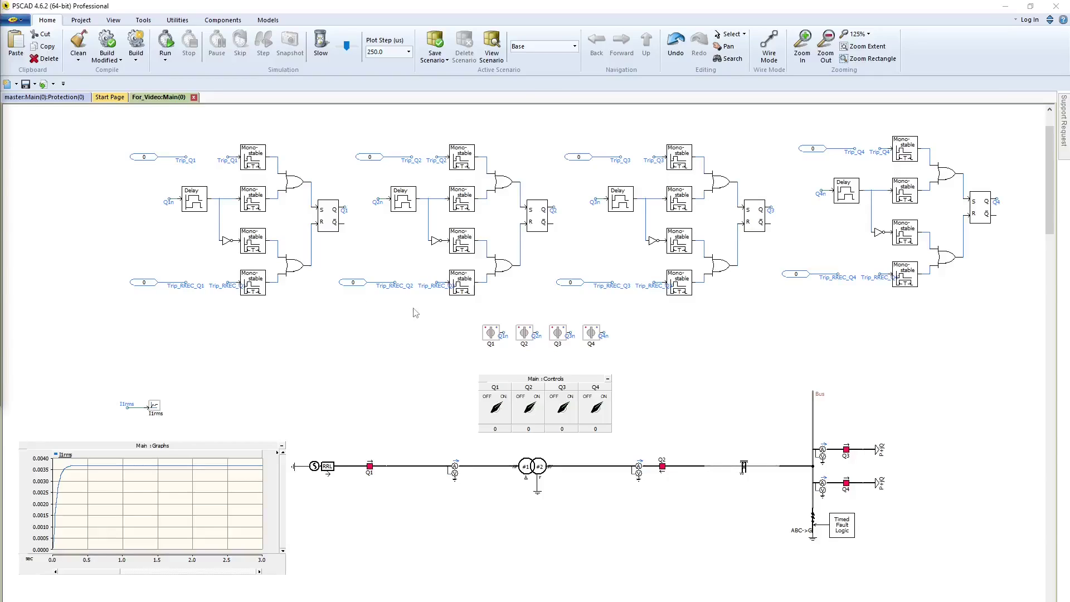
- Inspect the transformer and the three-phase voltage source properties without changing them
scroll(418, 386, down, 3)
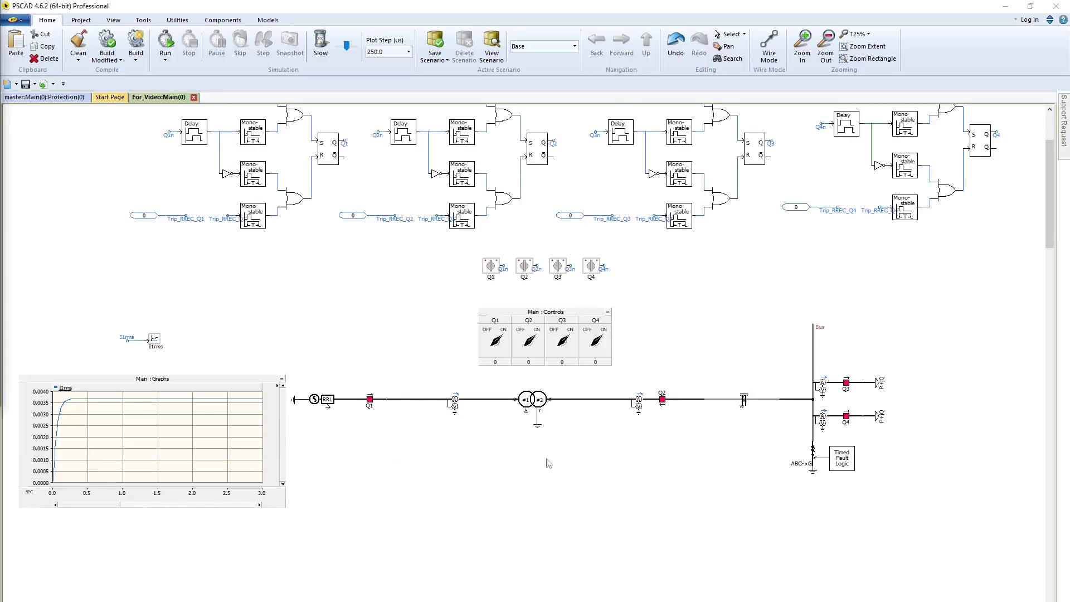
click(536, 407)
mouse_move(878, 383)
click(386, 414)
double_click(314, 401)
click(628, 215)
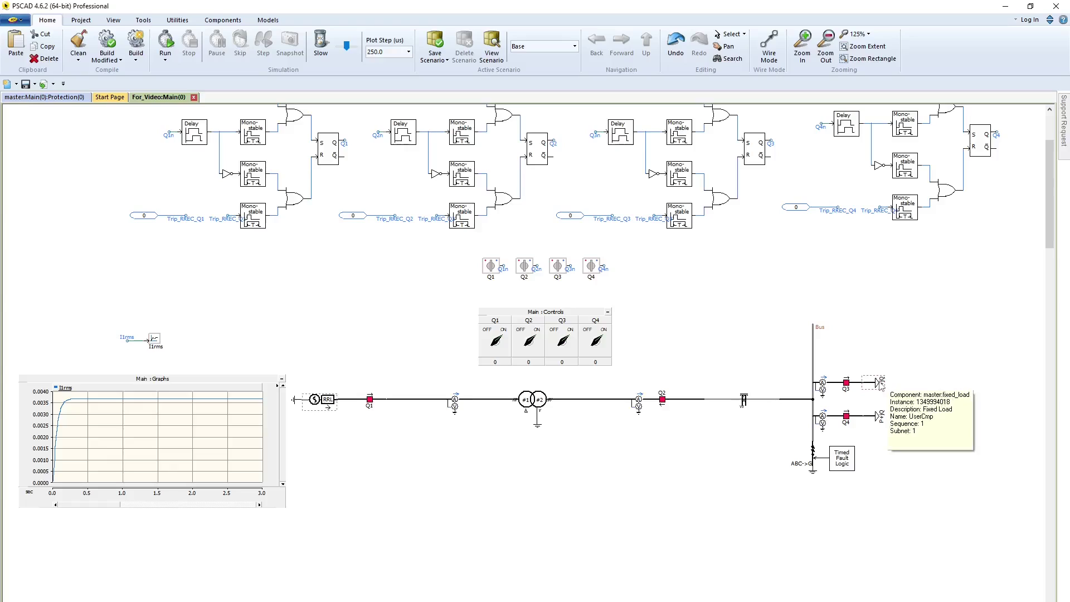
- Place a new data label below the main circuit
scroll(780, 355, down, 2)
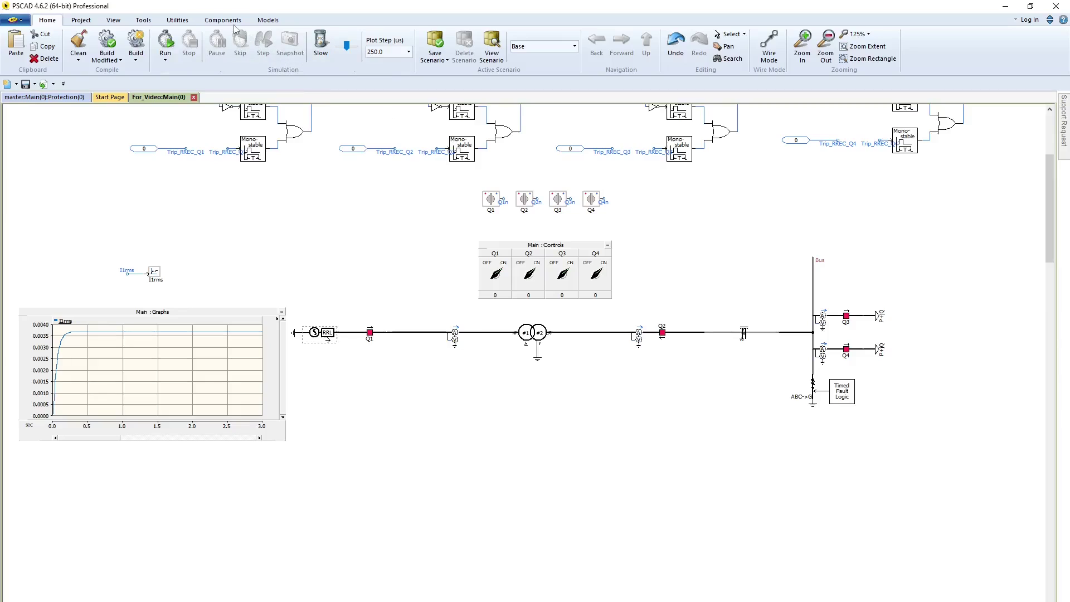
click(258, 22)
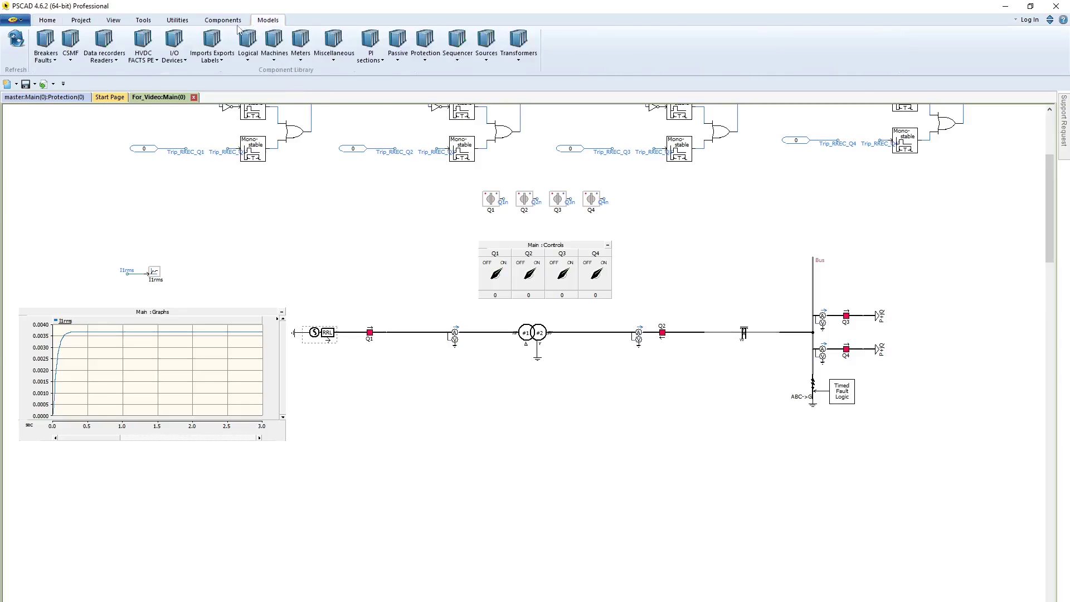
click(234, 21)
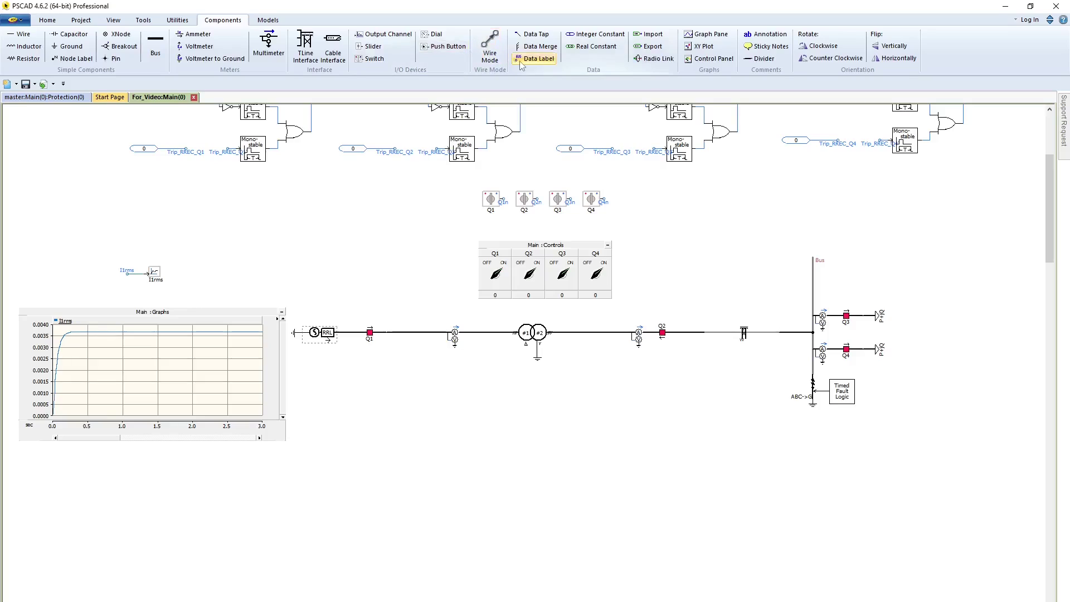
click(536, 59)
click(419, 427)
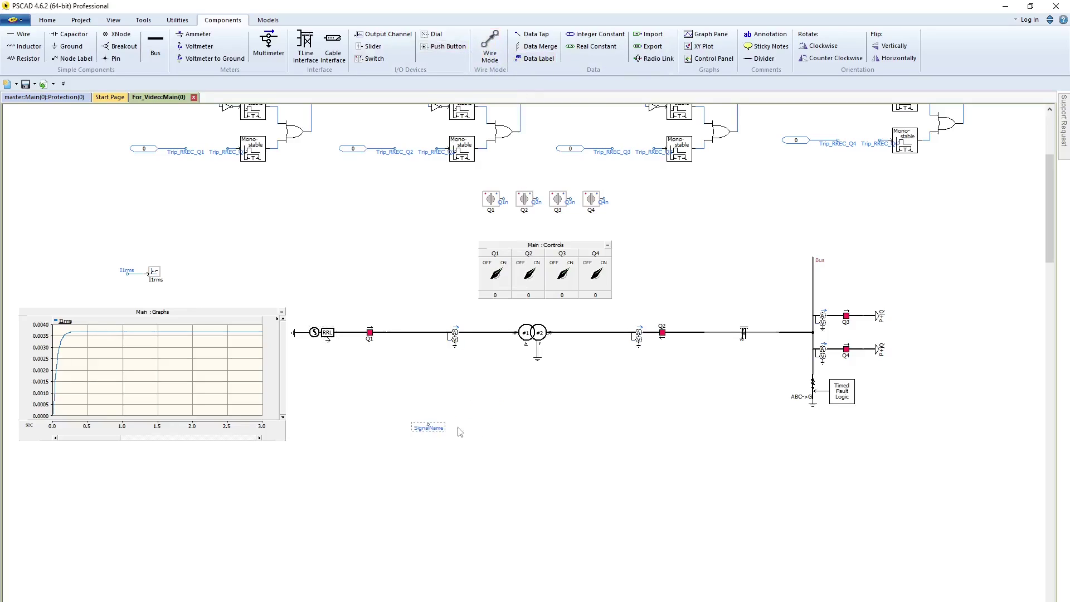
double_click(428, 427)
click(613, 217)
- Check both meters' signal names: I1 and Irms near Q1; I2, V2 and PH2 near Q2
double_click(453, 336)
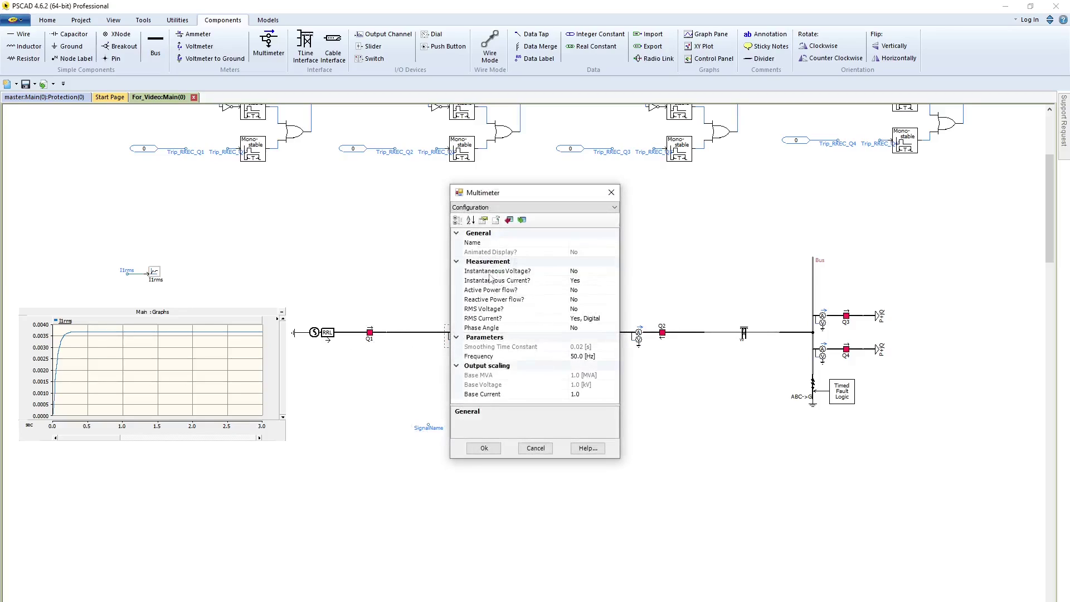
click(561, 206)
click(546, 224)
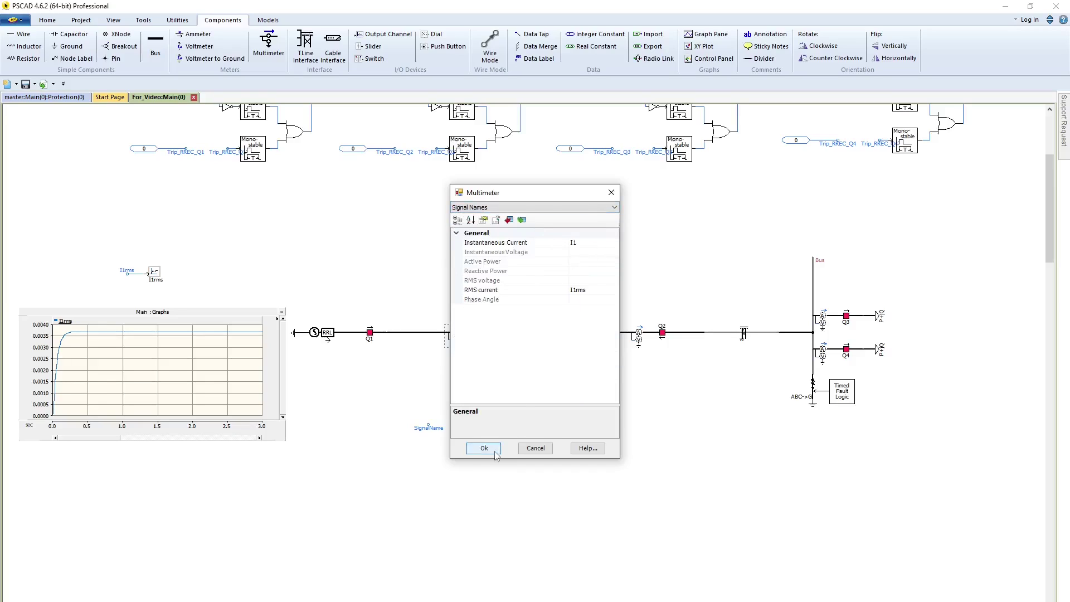
click(496, 449)
double_click(638, 334)
click(536, 206)
click(552, 223)
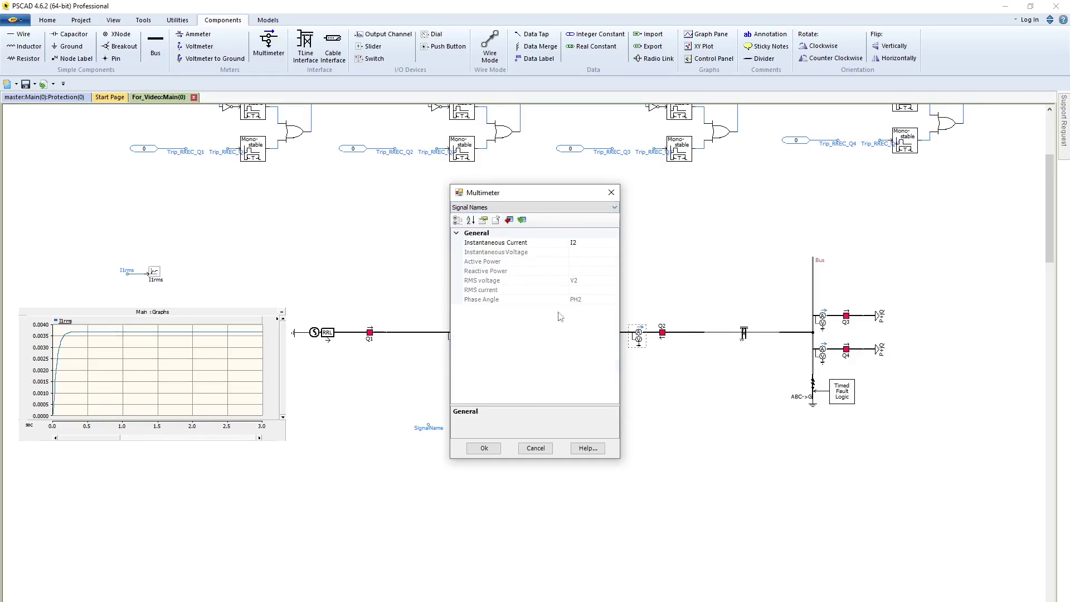
click(483, 448)
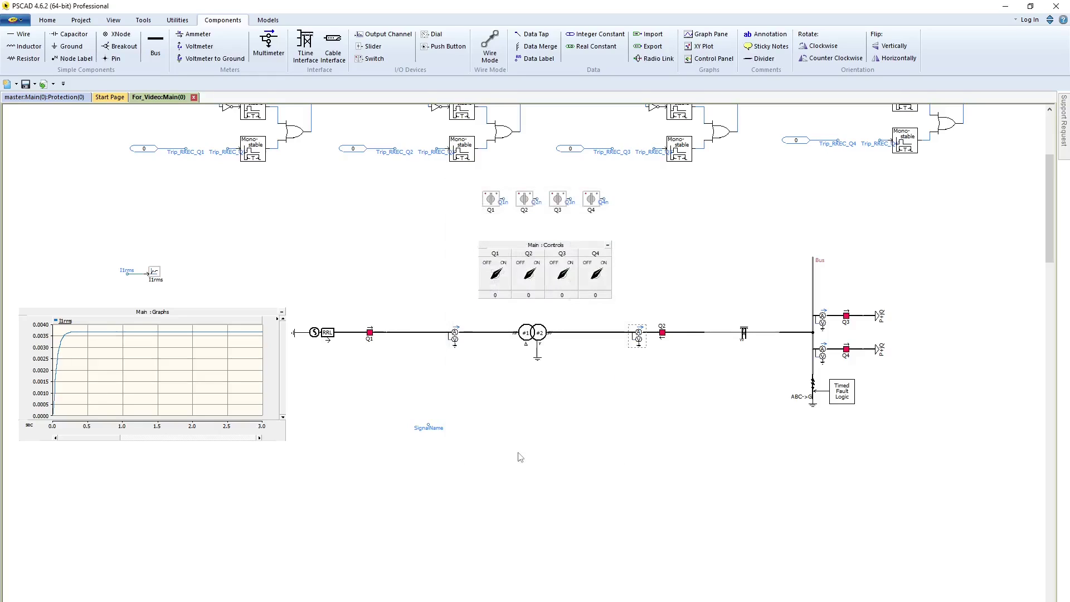
- Wire out from the label and add a data tap with a label named IA1
click(489, 47)
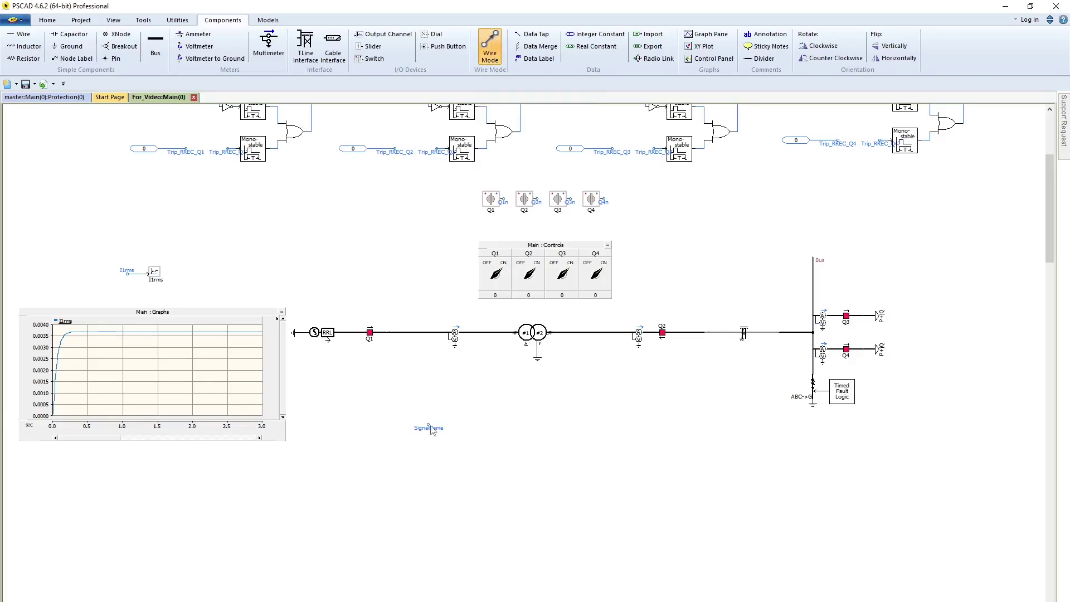
click(429, 425)
key(Escape)
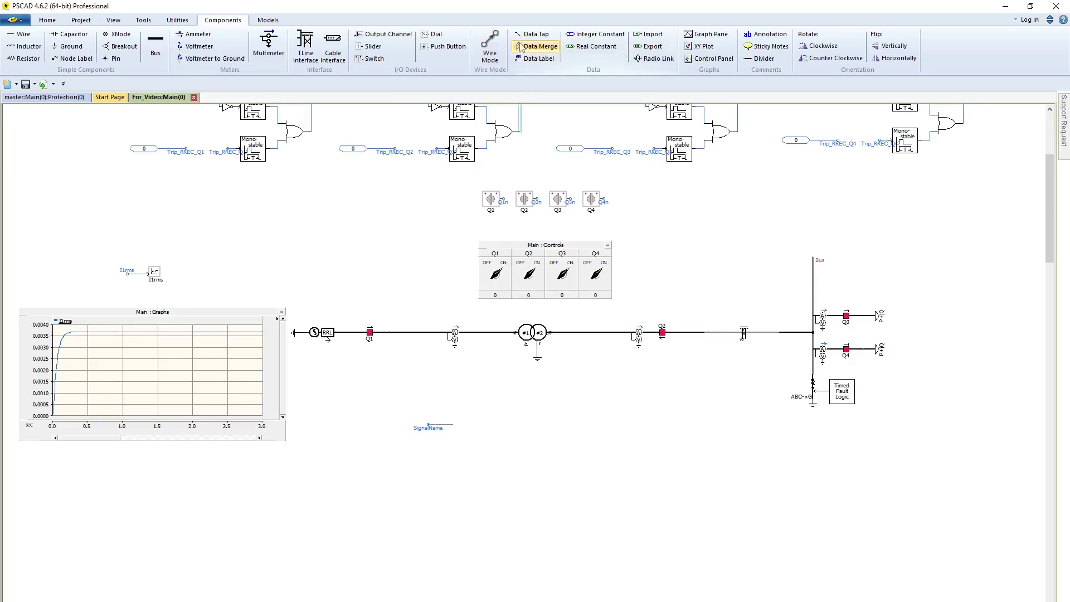
click(534, 34)
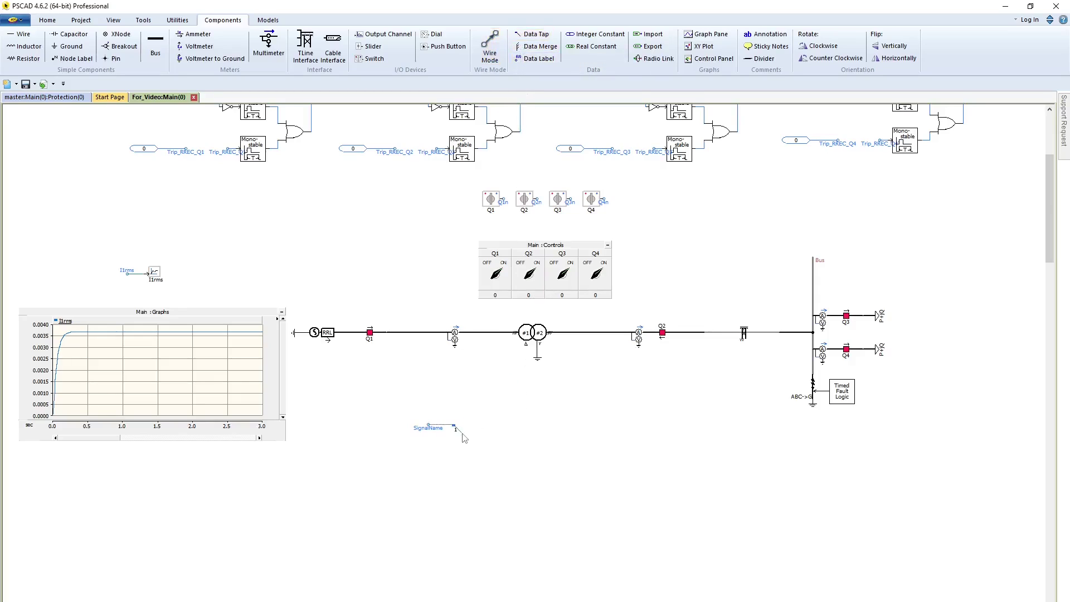
click(457, 429)
click(536, 59)
click(462, 438)
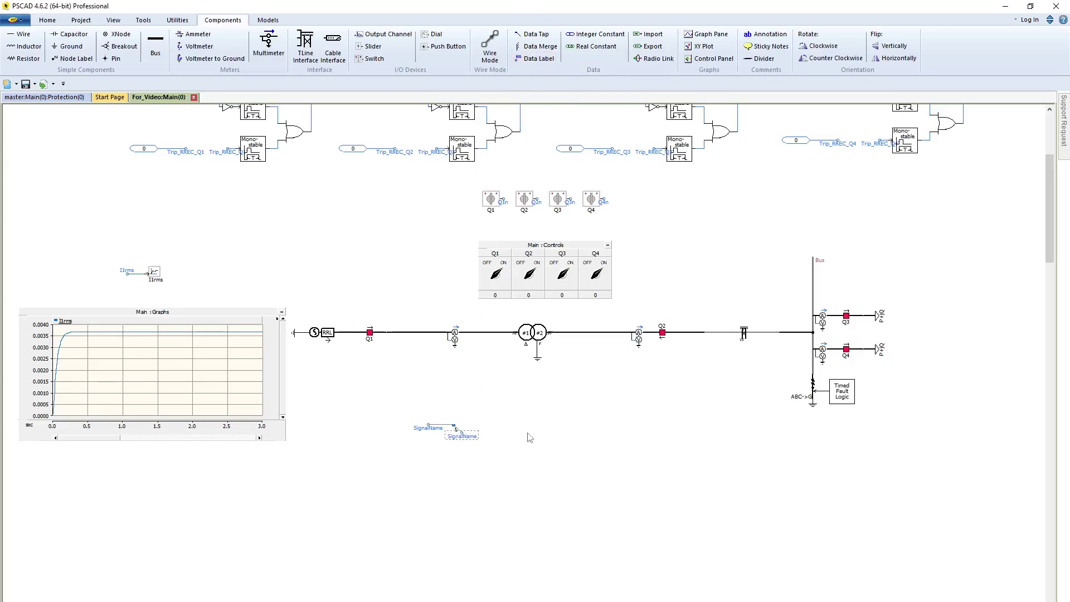
double_click(468, 440)
click(558, 266)
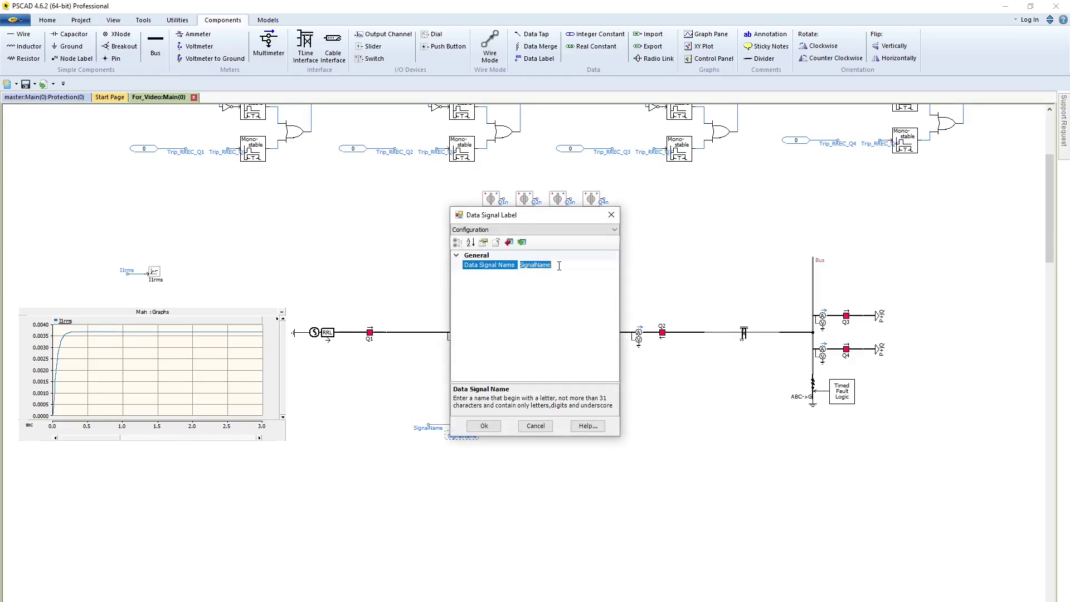
text(IA1)
key(Return)
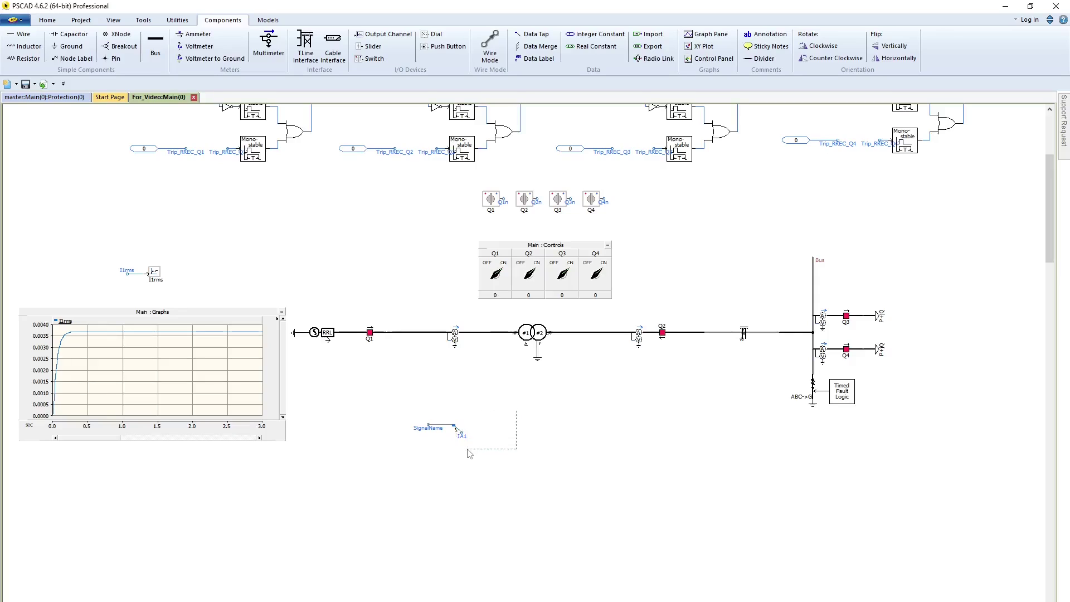
- Copy the IA1 tap twice along the wire and rename the copies IB1 and IC1
mouse_move(516, 408)
mouse_down()
mouse_move(433, 470)
mouse_move(447, 428)
mouse_move(519, 427)
mouse_up()
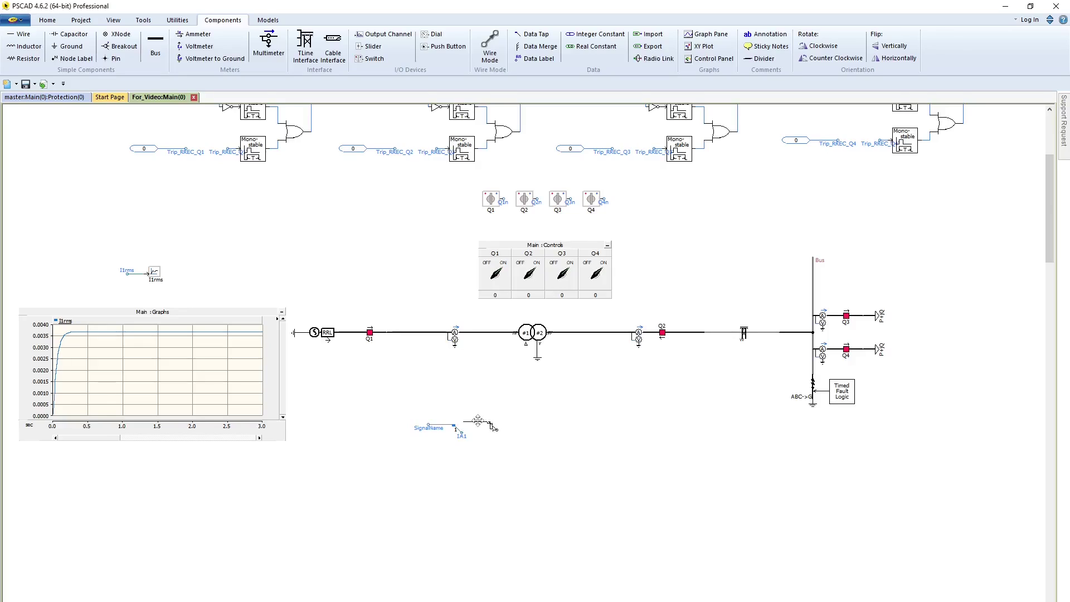
click(524, 427)
click(516, 425)
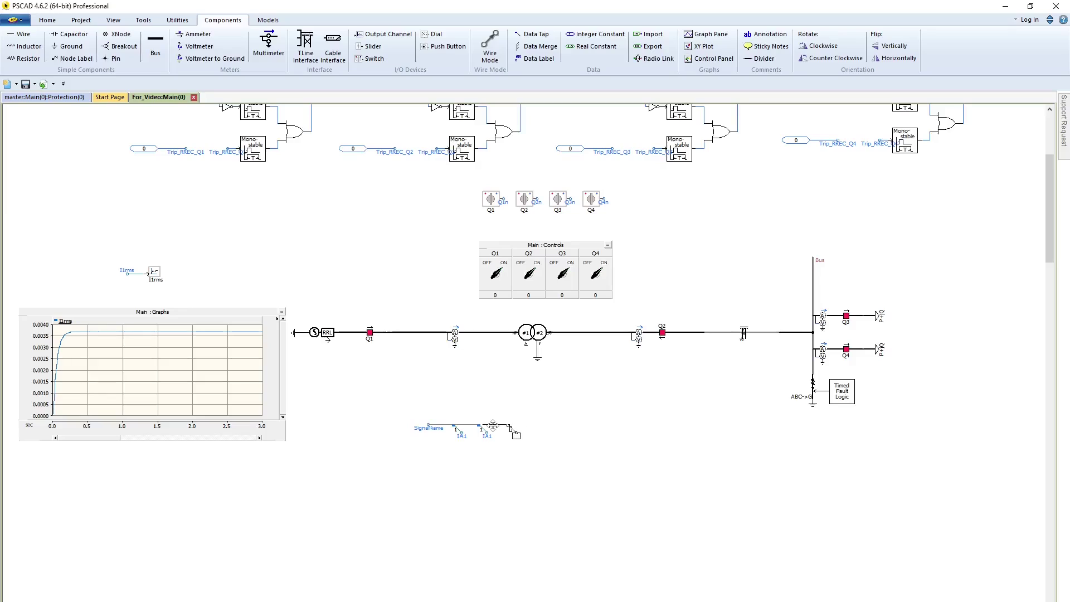
double_click(486, 435)
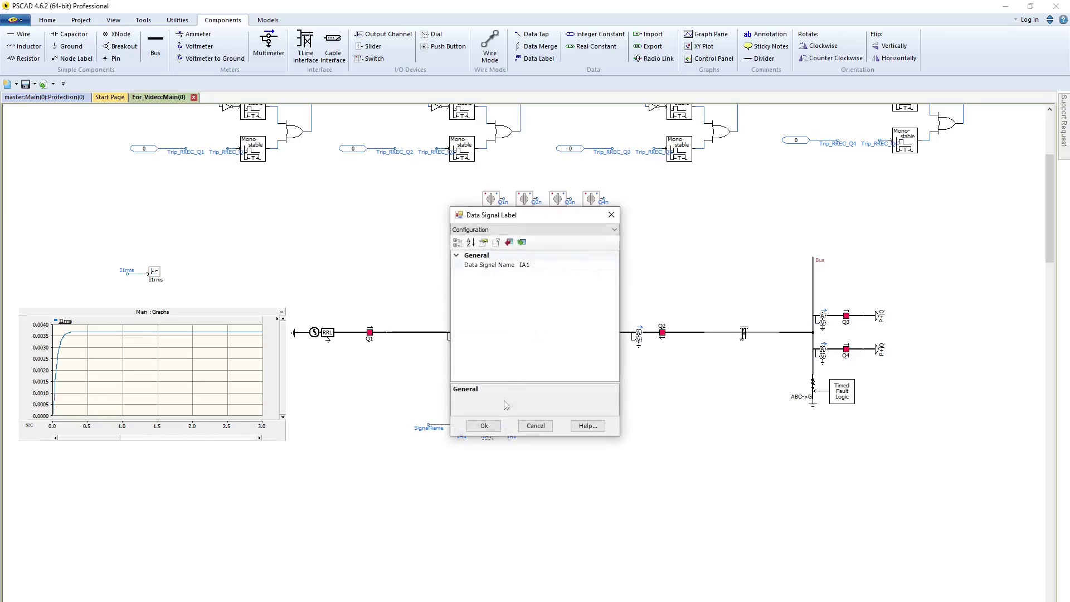
click(526, 265)
key(BackSpace)
text(B)
key(Return)
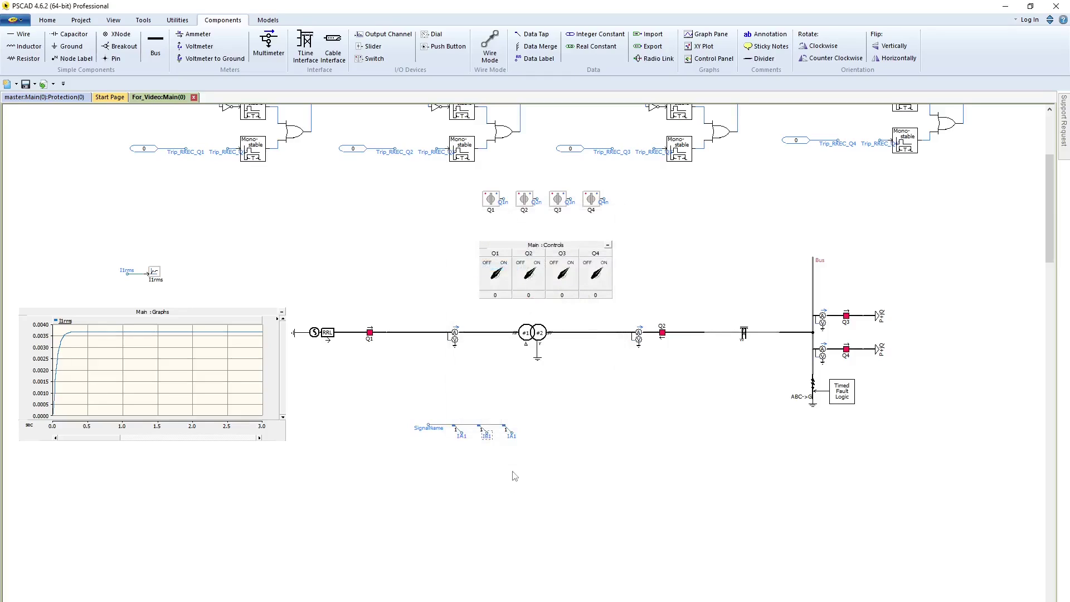
double_click(511, 435)
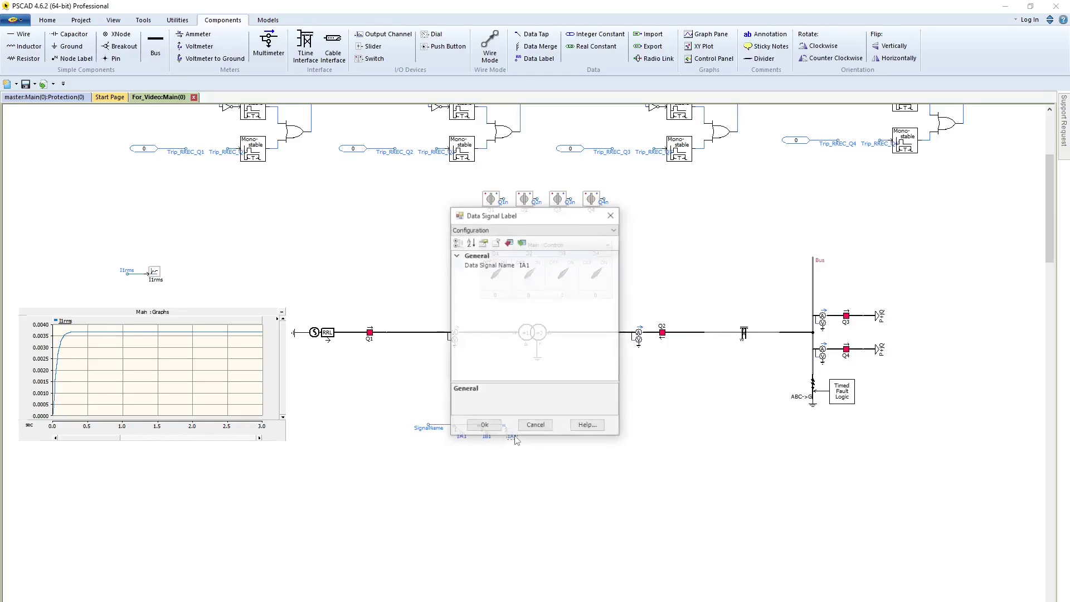
click(525, 265)
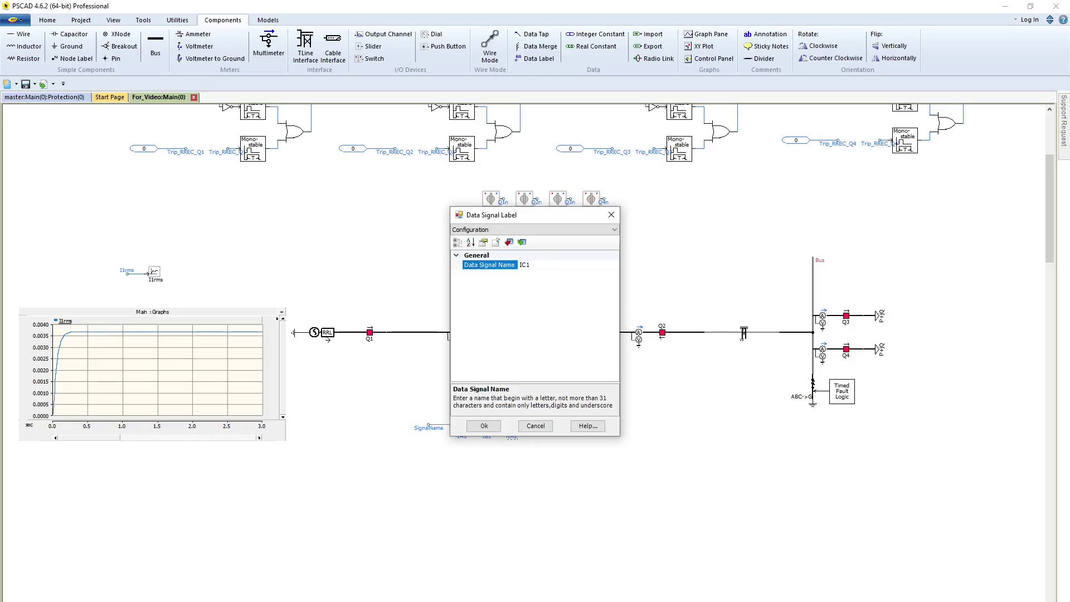
key(Return)
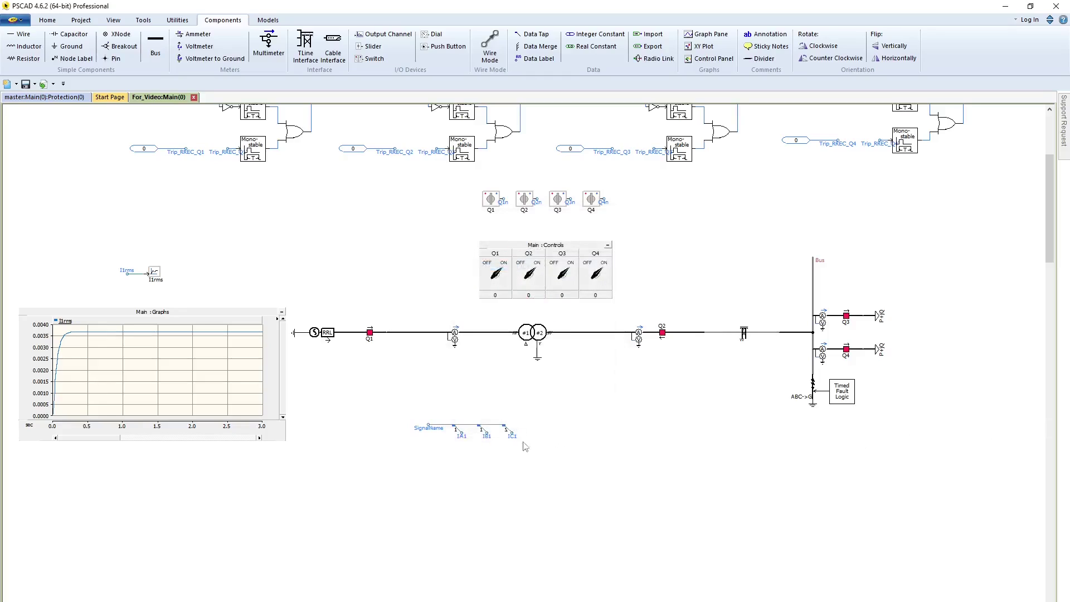
- Rename the source label to I1 and select the whole tap group
double_click(428, 428)
click(564, 263)
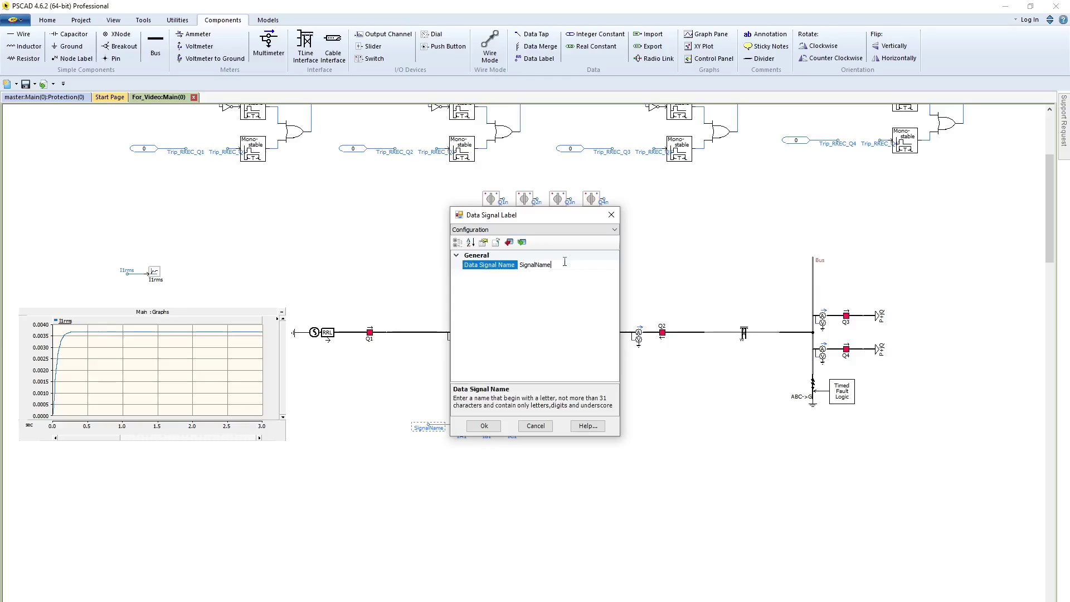
double_click(566, 263)
text(I1)
key(Return)
drag(381, 399, 543, 454)
- Paste a copy of the tap group below the original and rename its source label I2
click(539, 458)
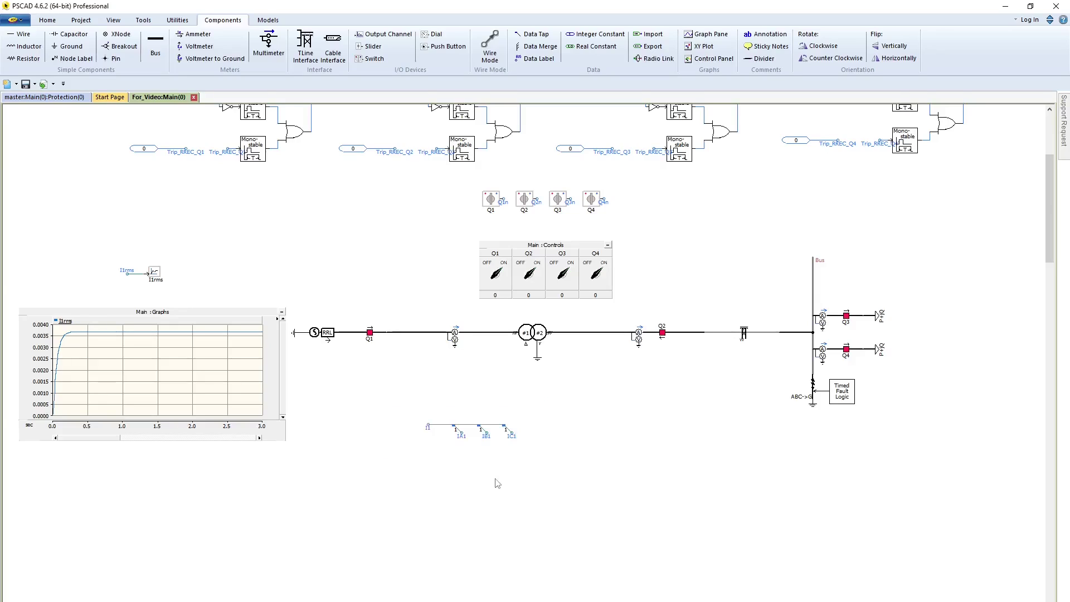
key(ctrl+v)
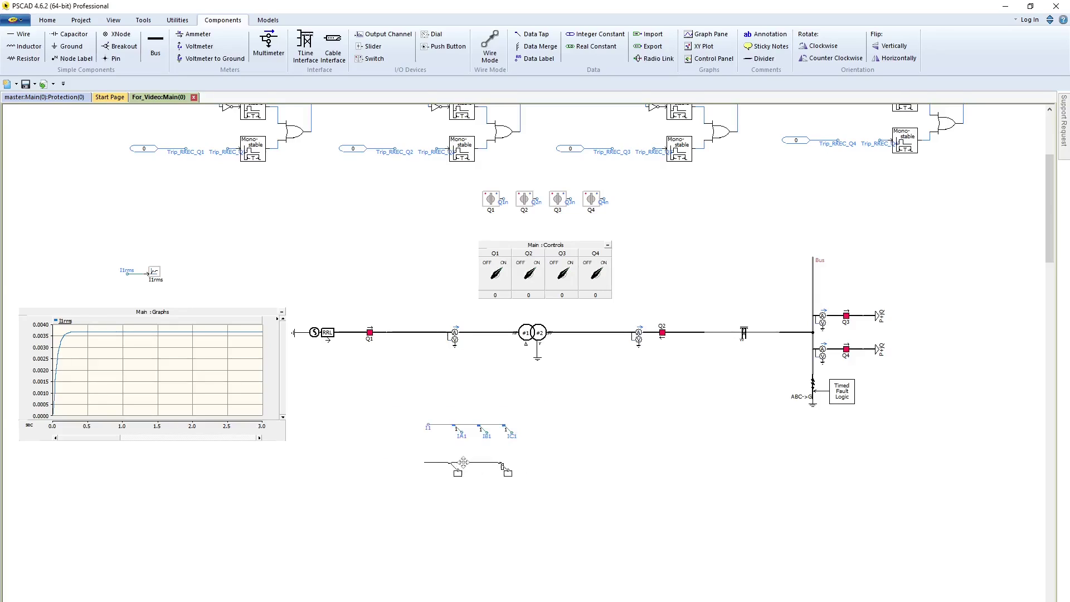
click(469, 462)
double_click(428, 460)
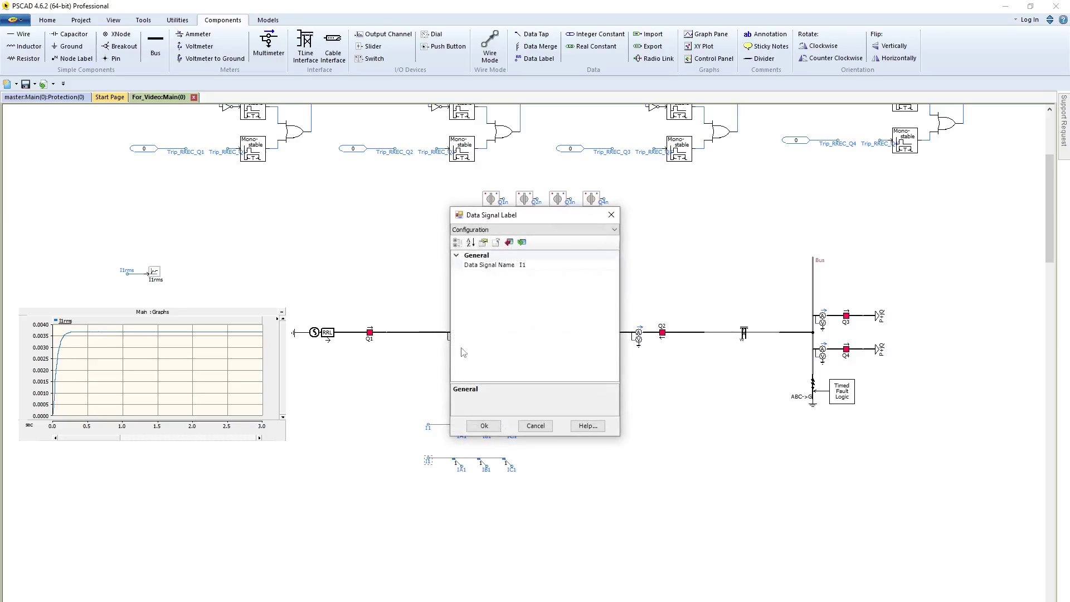
click(543, 262)
text(2)
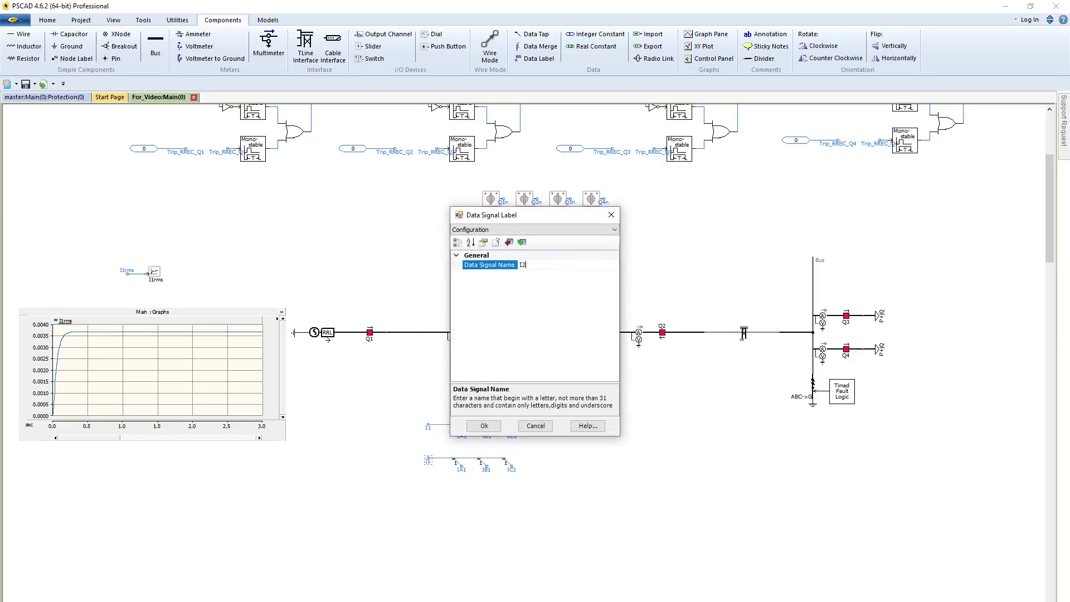
key(Return)
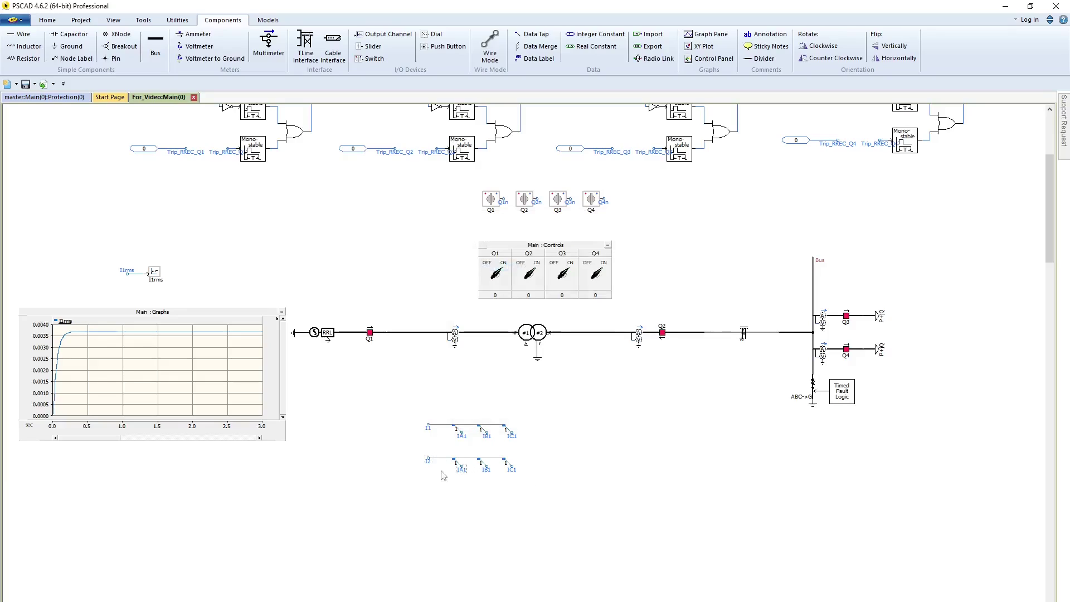
- Rename the copied phase labels to IA2, IB2 and IC2
double_click(461, 473)
click(551, 265)
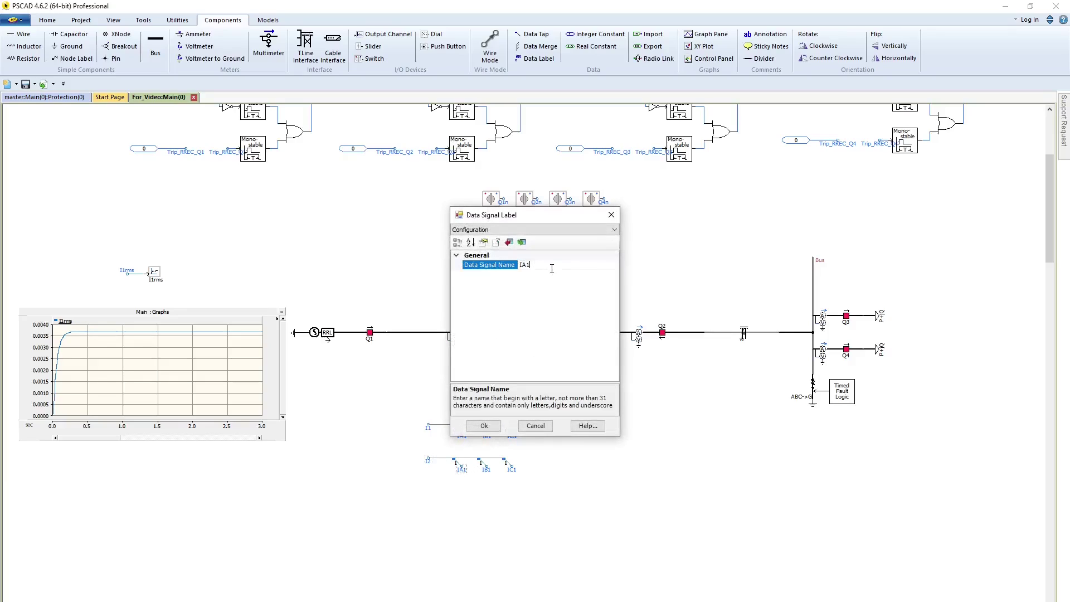
key(BackSpace)
text(2)
key(Return)
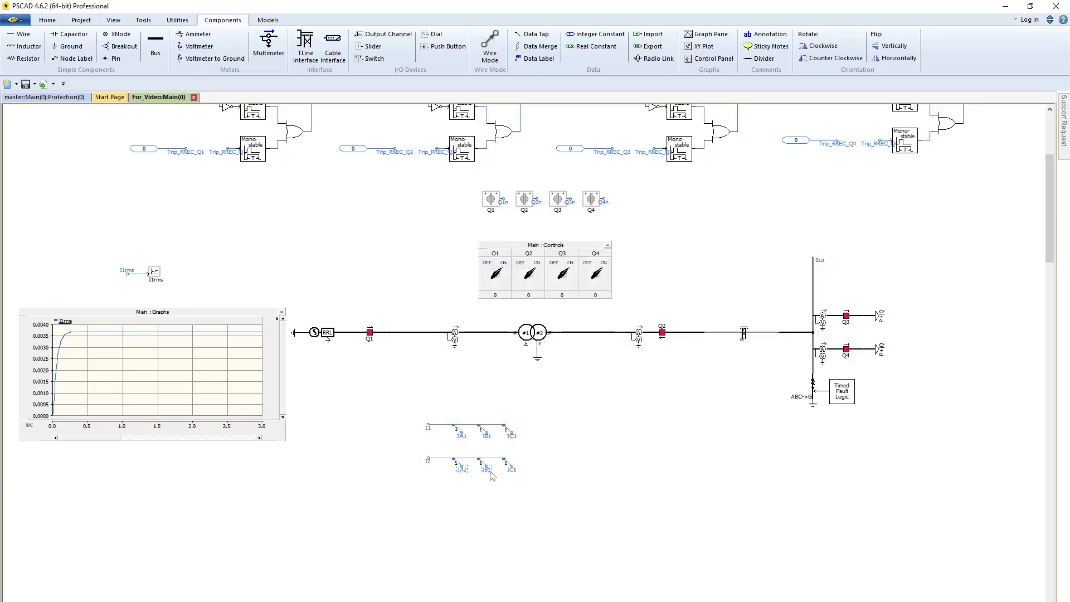
double_click(490, 472)
click(560, 265)
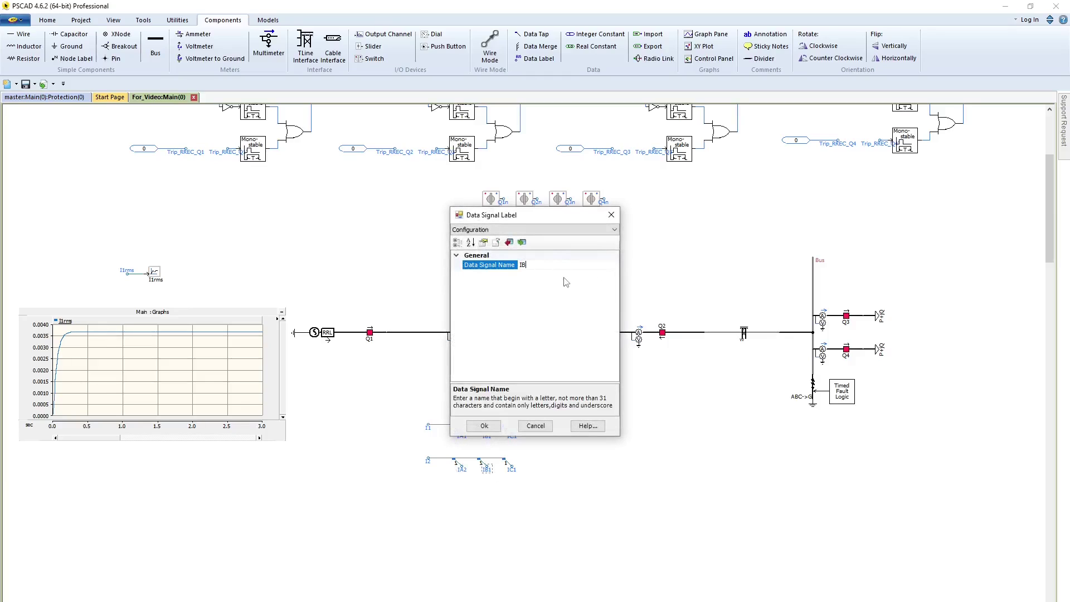
text(2)
key(Return)
double_click(512, 469)
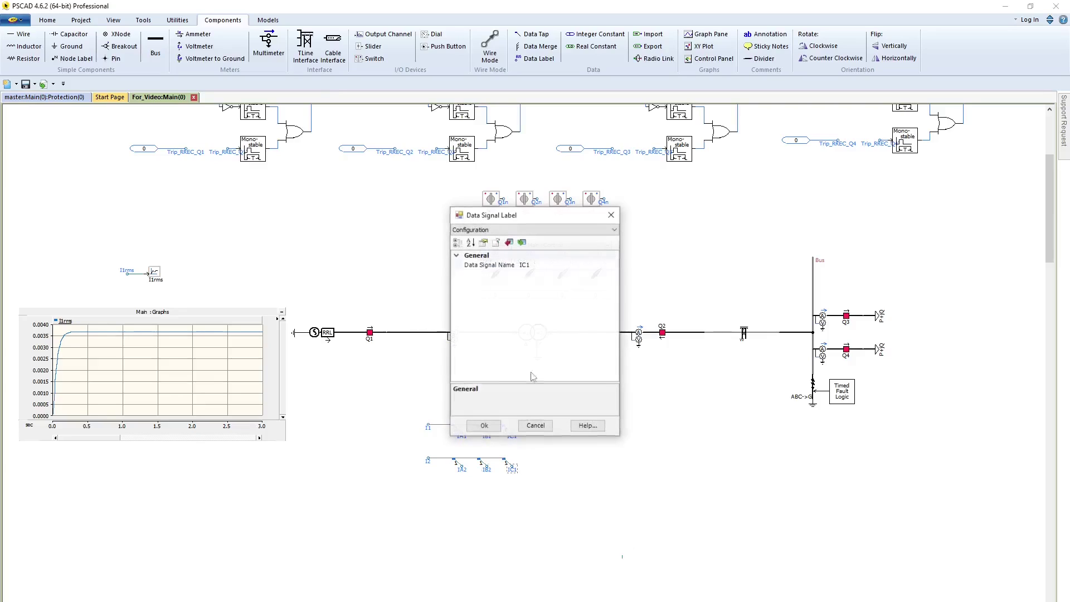
click(562, 267)
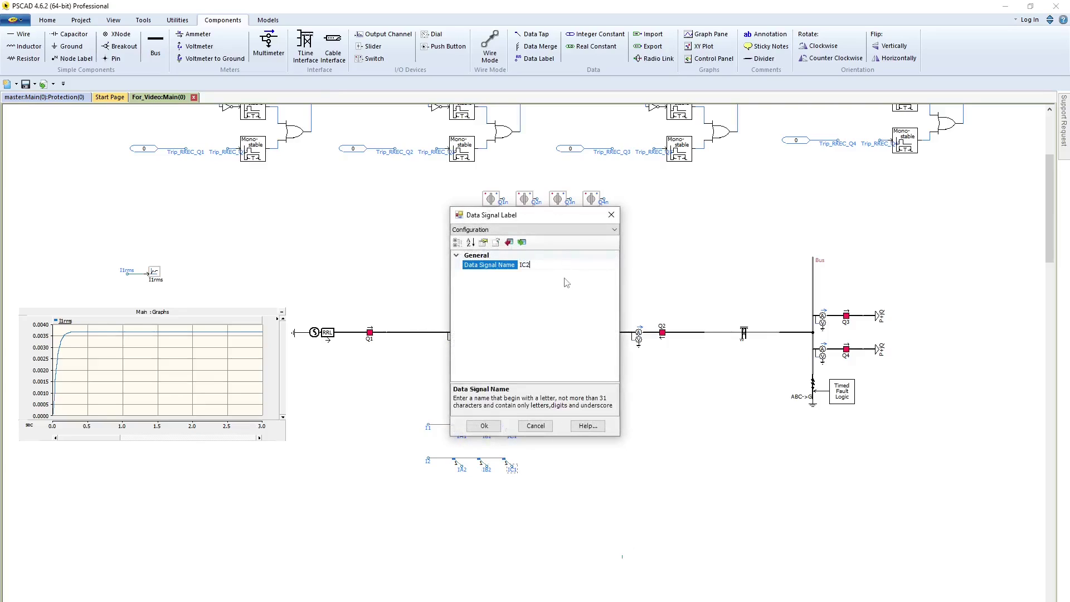
text(2)
key(Return)
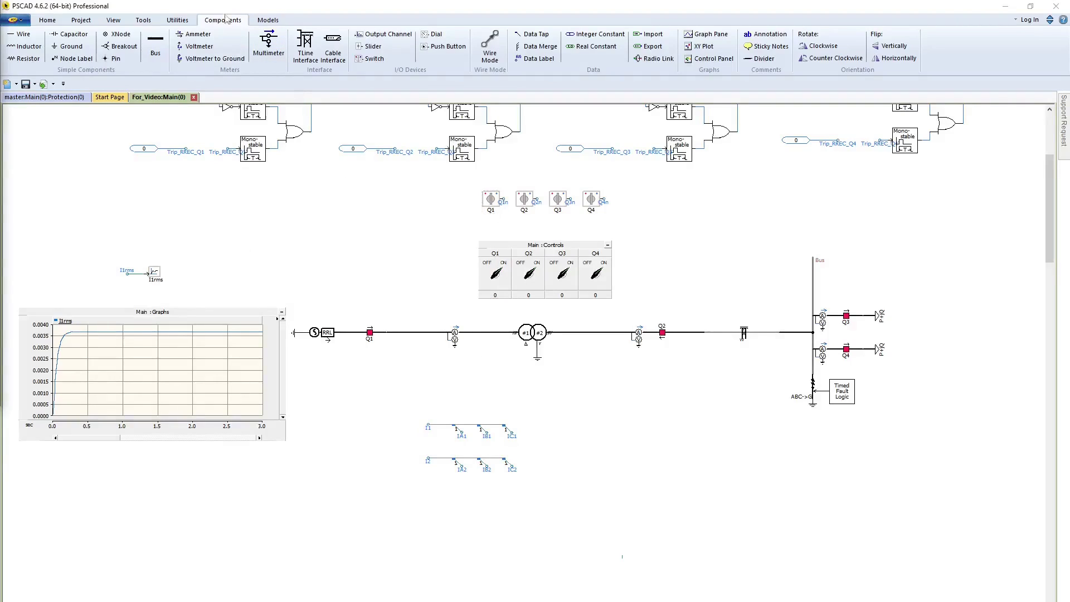
- Add a single-phase RMS meter below the taps, set to Digital at 50 Hz
click(261, 21)
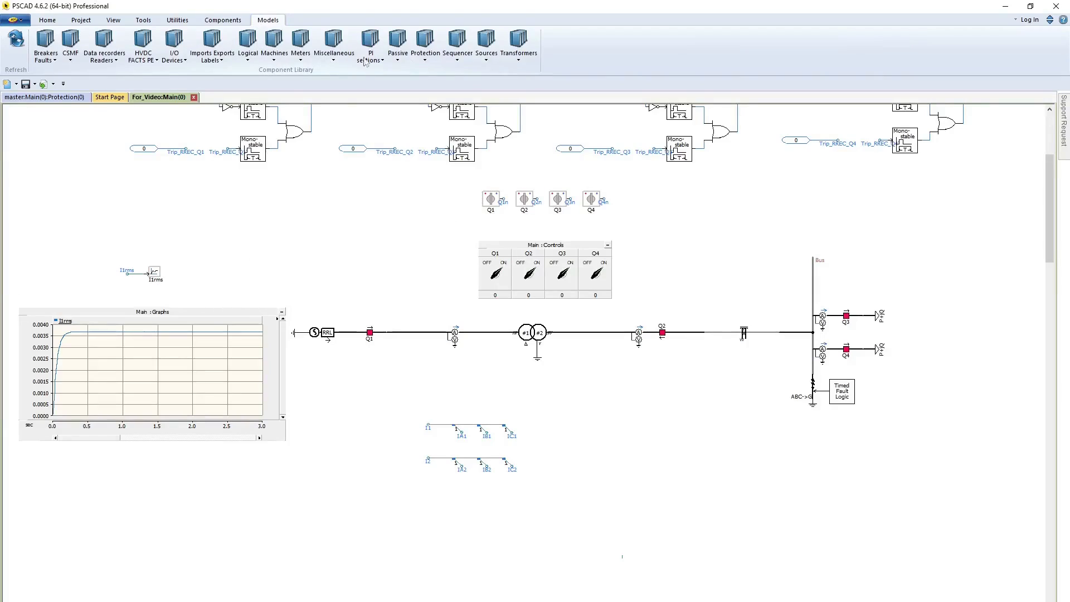
click(297, 60)
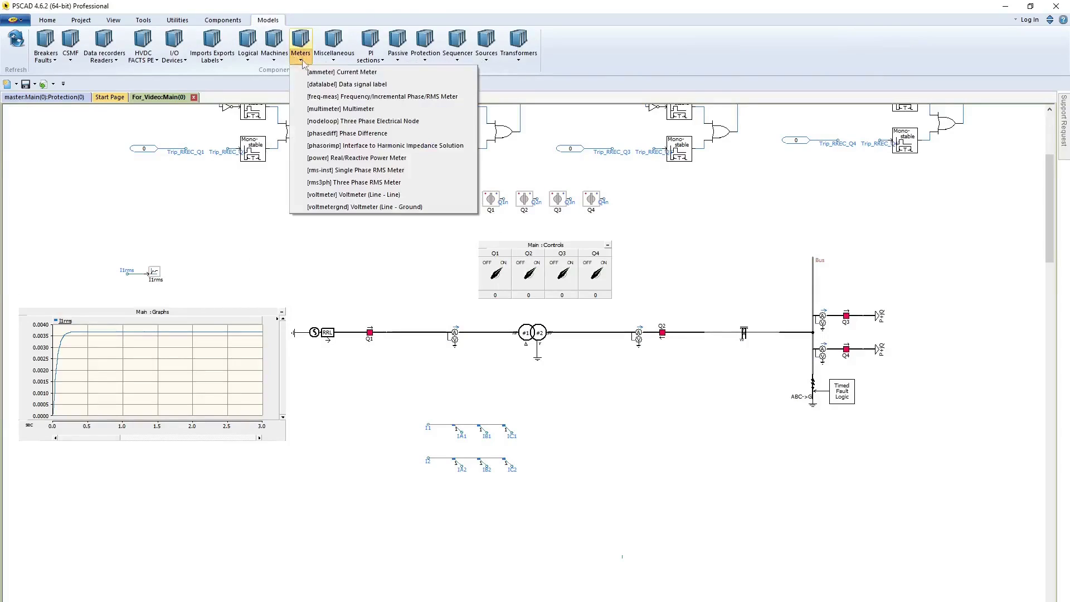
click(376, 172)
scroll(378, 334, down, 2)
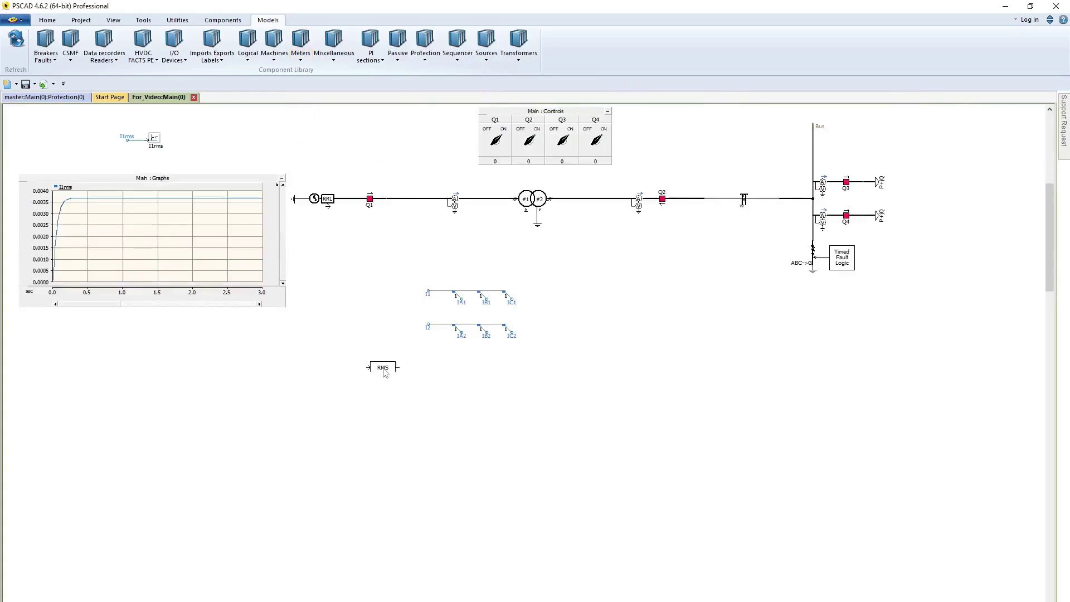
click(381, 404)
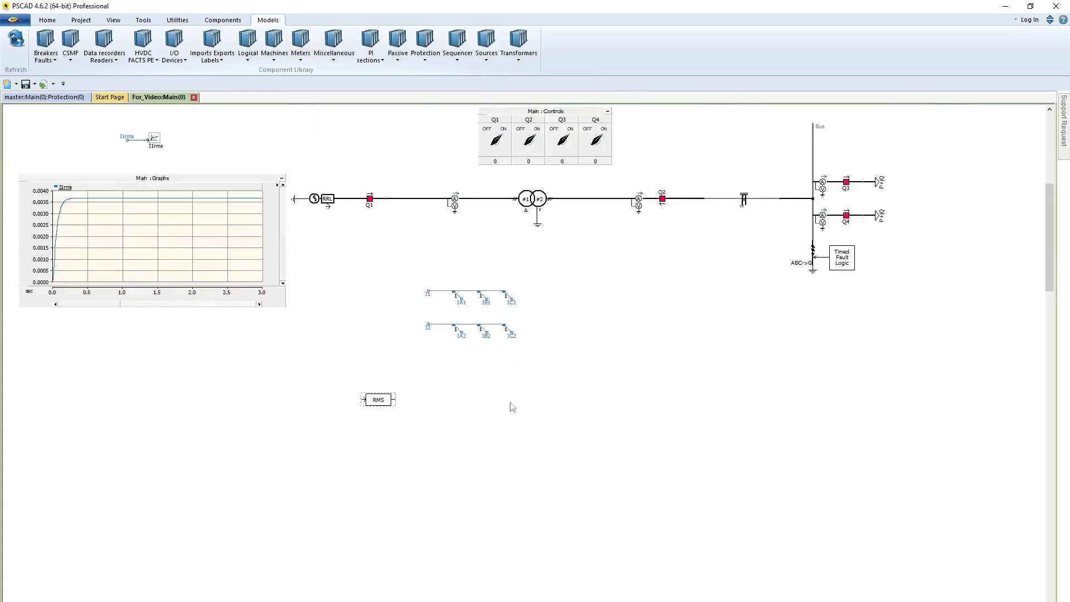
double_click(378, 399)
click(582, 264)
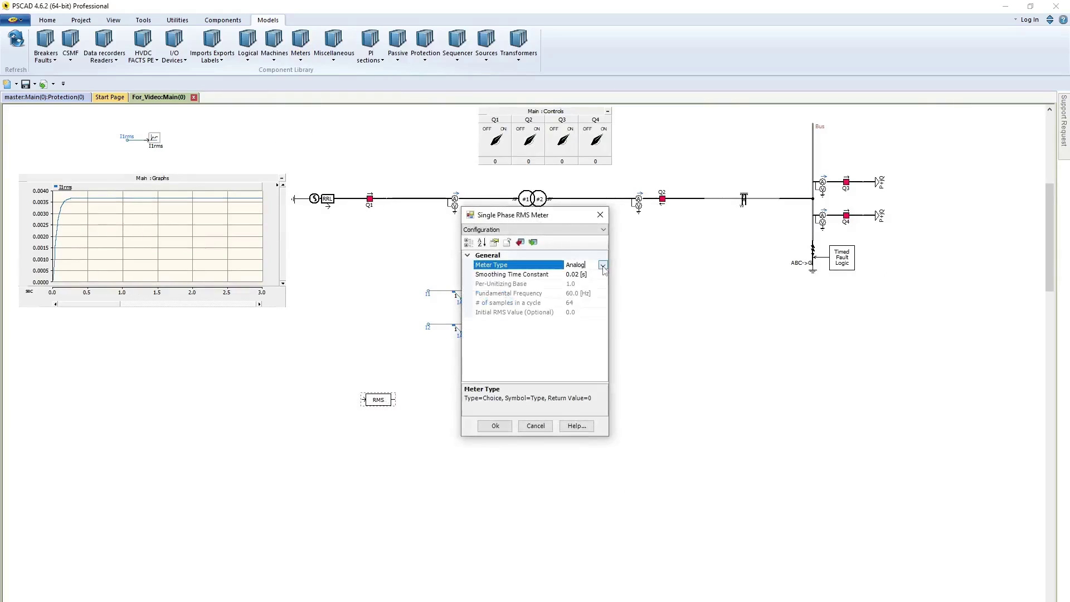
click(574, 284)
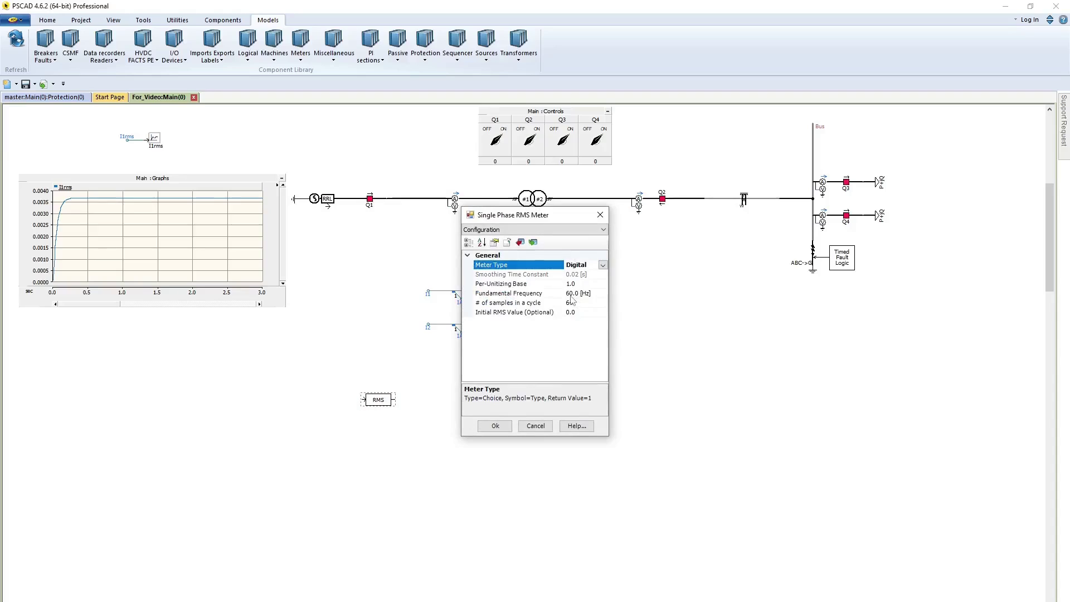
click(585, 294)
text(50)
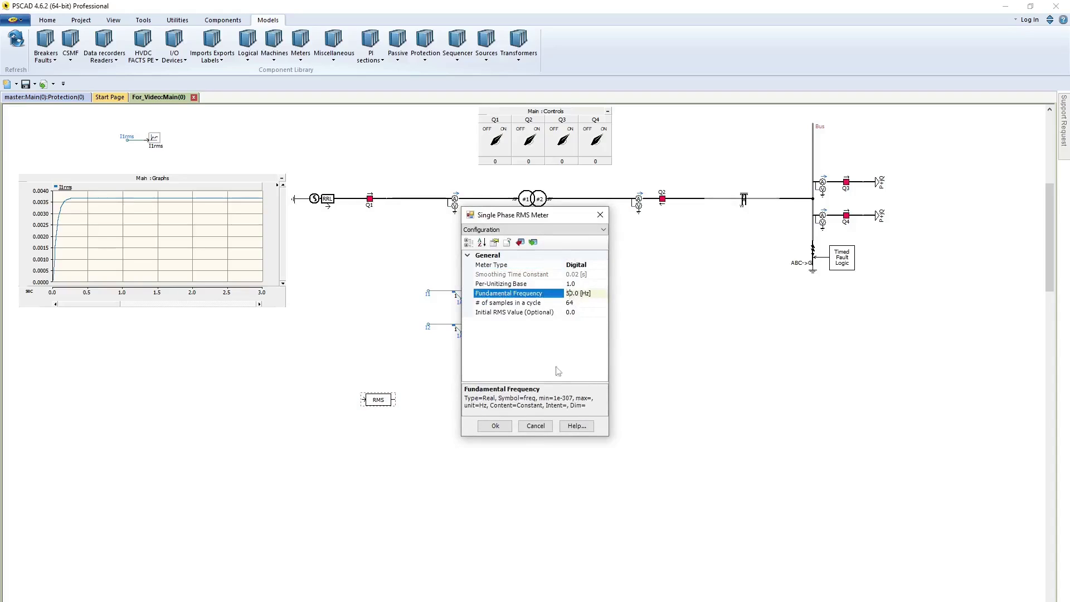
click(494, 427)
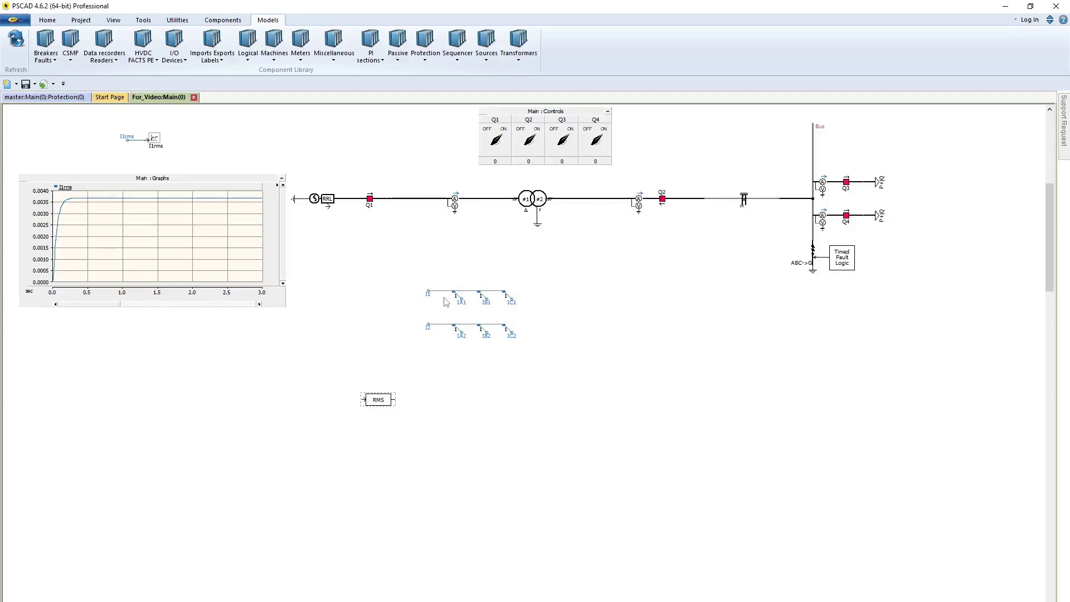
- Move the IA1 label beside the RMS meter input
click(461, 302)
click(319, 401)
drag(320, 399, 336, 399)
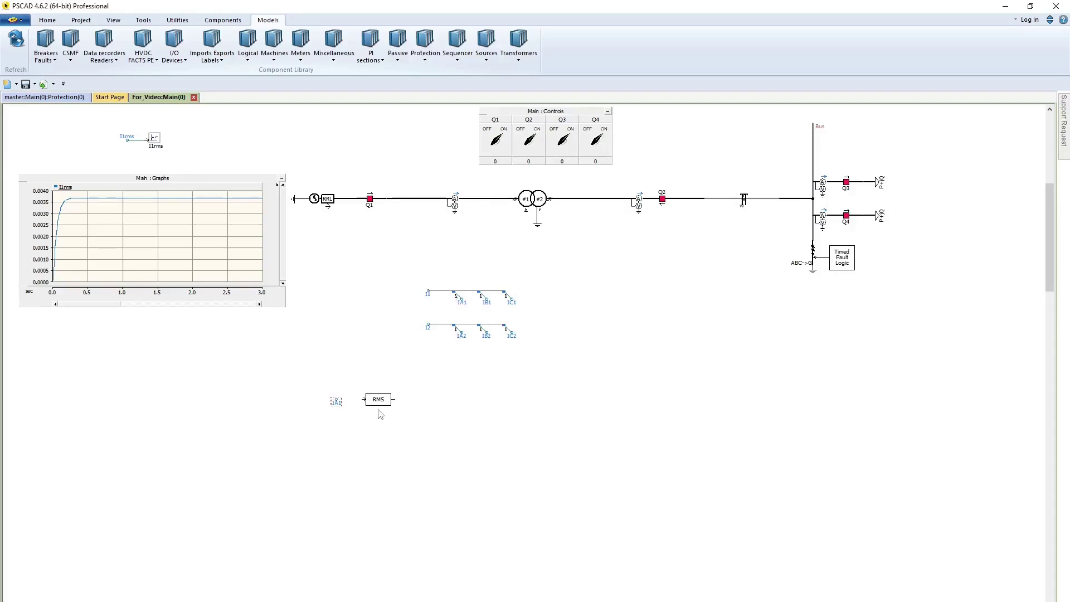
- Wire the IA1 label into the RMS meter input
click(217, 20)
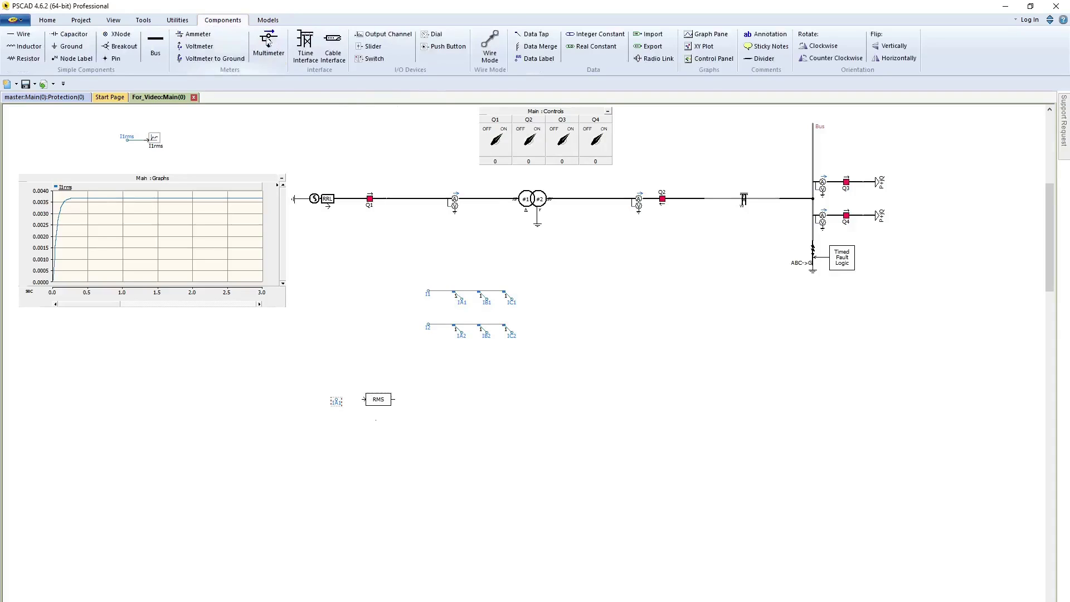
click(489, 46)
click(336, 401)
right_click(362, 399)
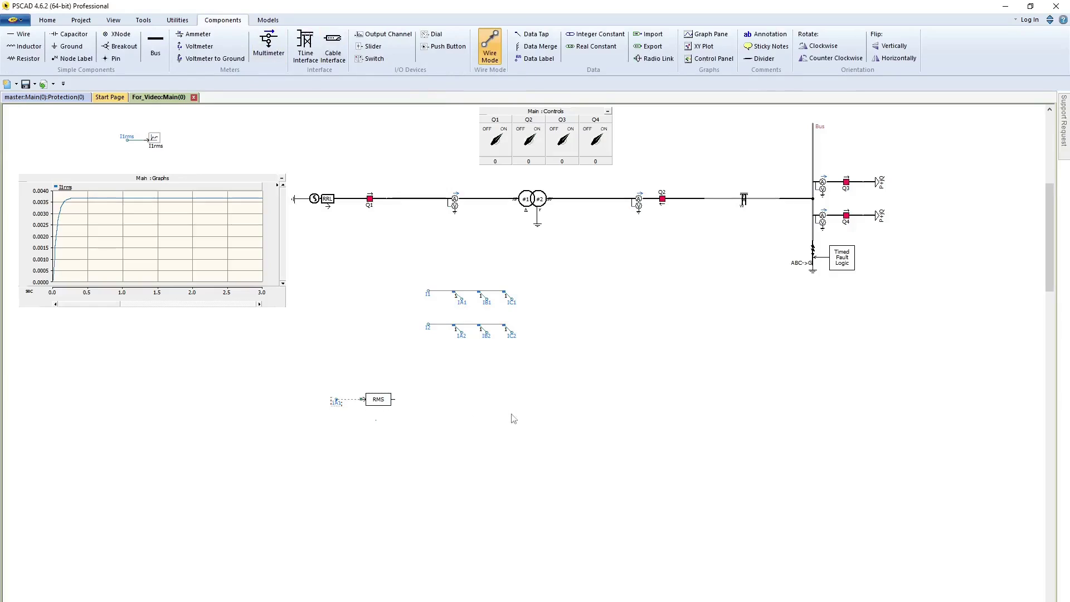
- Wire a signal label named 'Iad1' to the RMS meter output
click(536, 58)
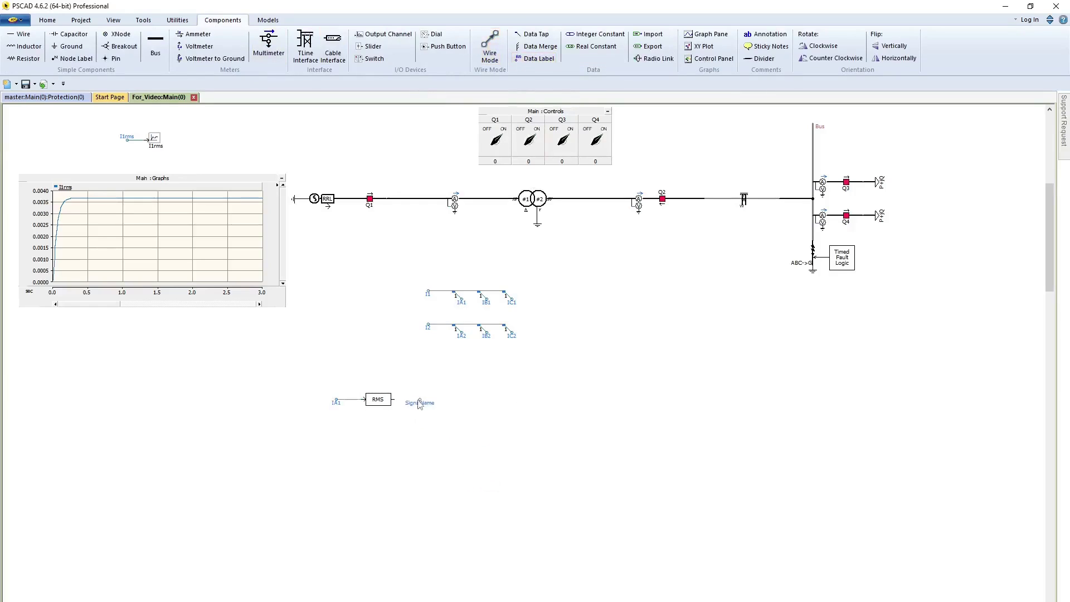
click(420, 400)
click(487, 40)
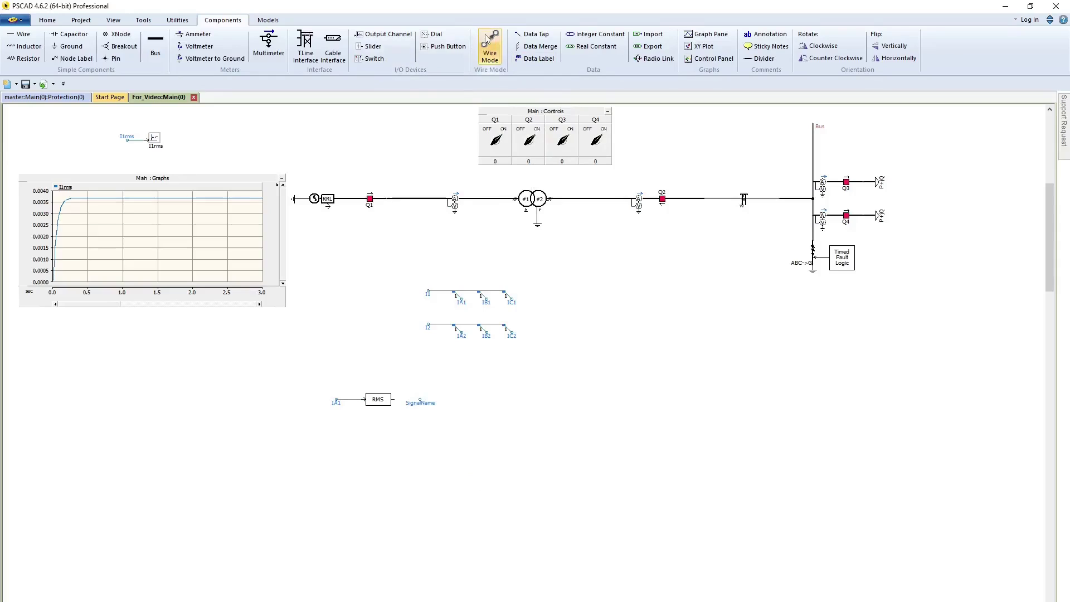
click(421, 400)
key(Escape)
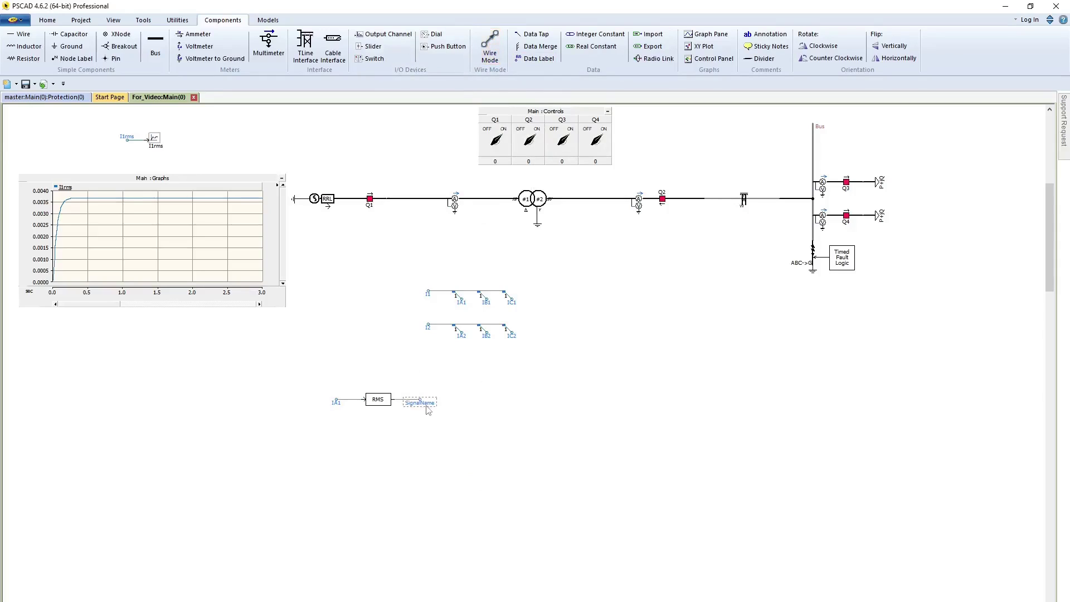
double_click(420, 402)
click(551, 265)
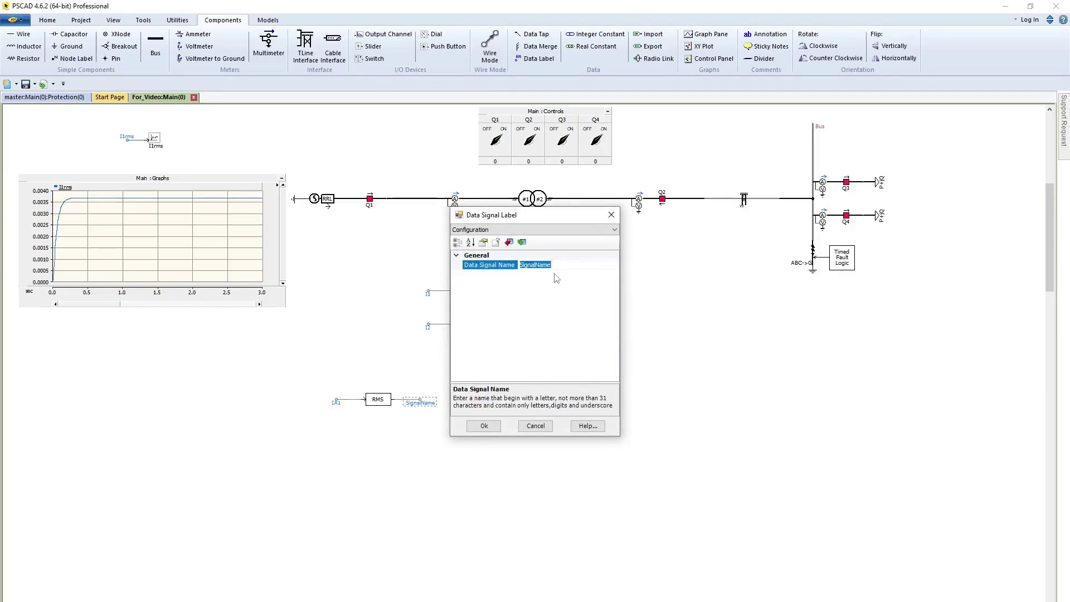
text(Iad1)
key(Return)
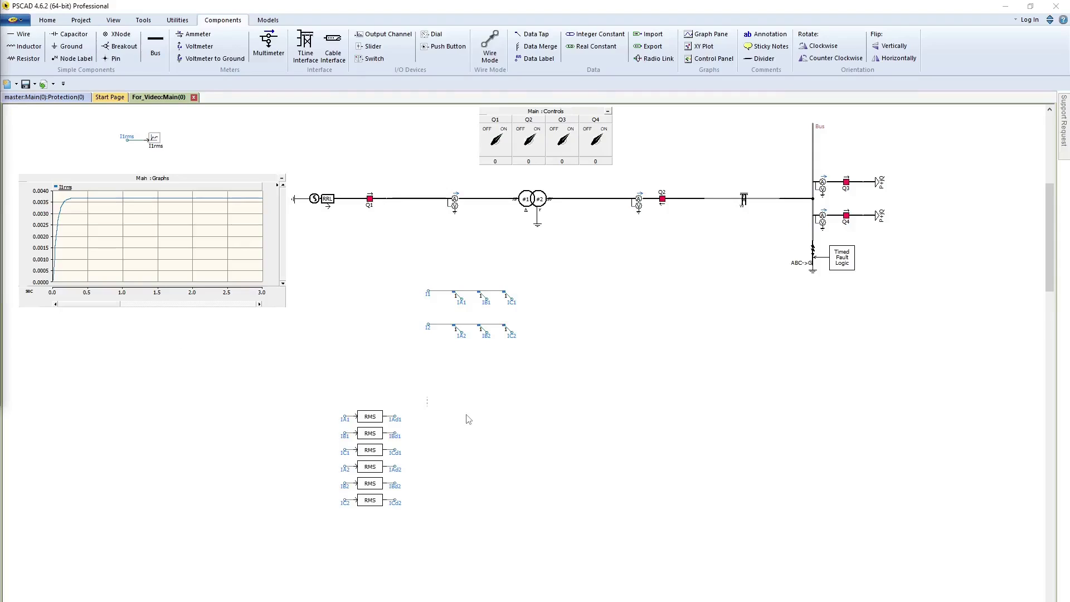
- Add an FFT on-line frequency scanner from the CSMF library next to the meters
click(268, 20)
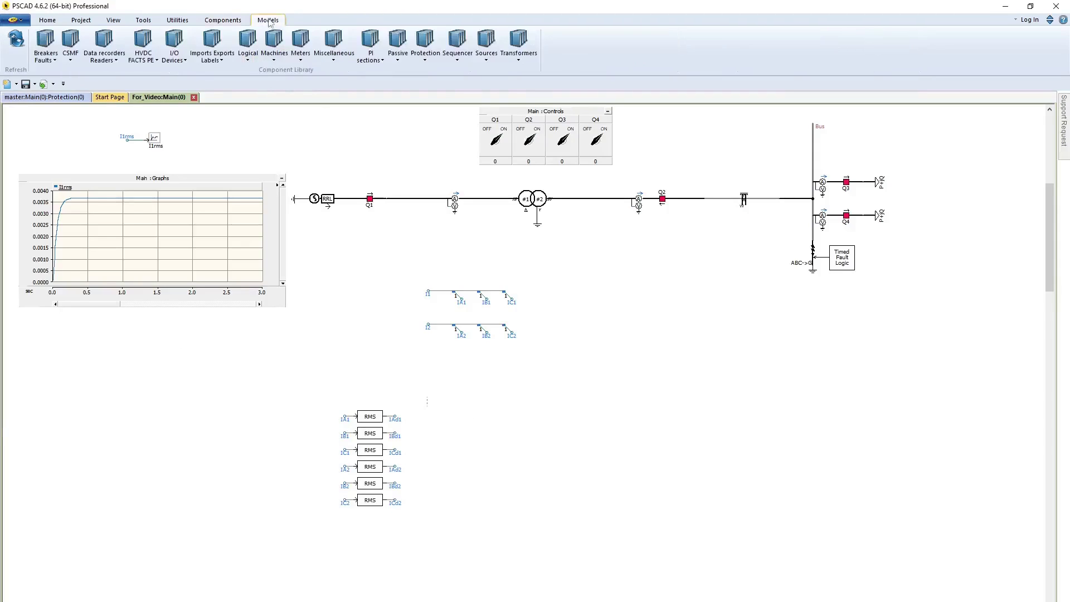
click(67, 60)
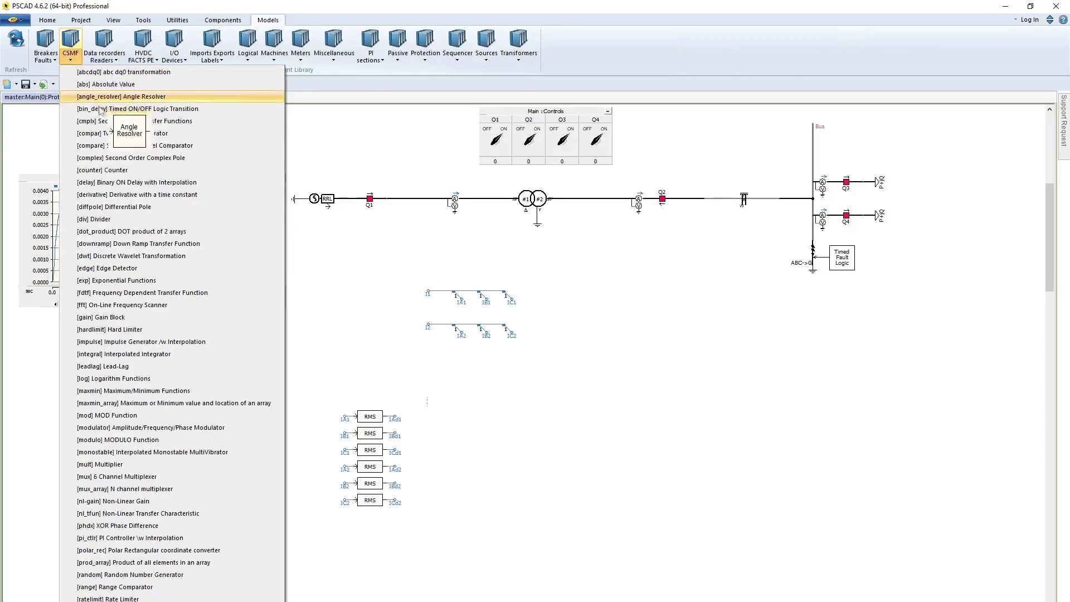
click(114, 305)
drag(538, 454, 562, 452)
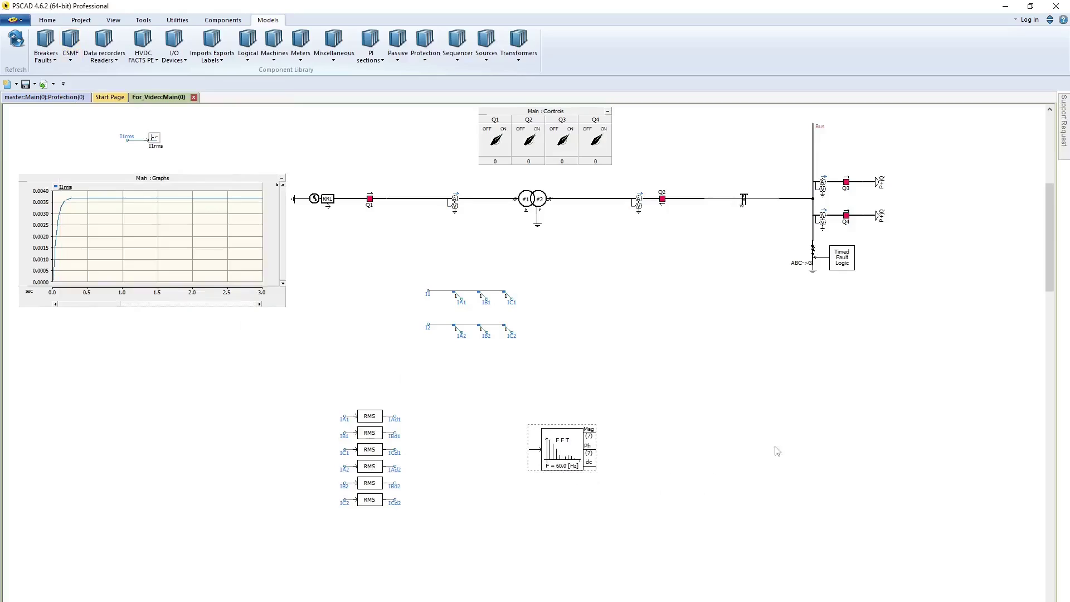
- Set the FFT scanner to 3 Phase, 50 Hz base, phase in Degrees, Sine wave reference
double_click(571, 459)
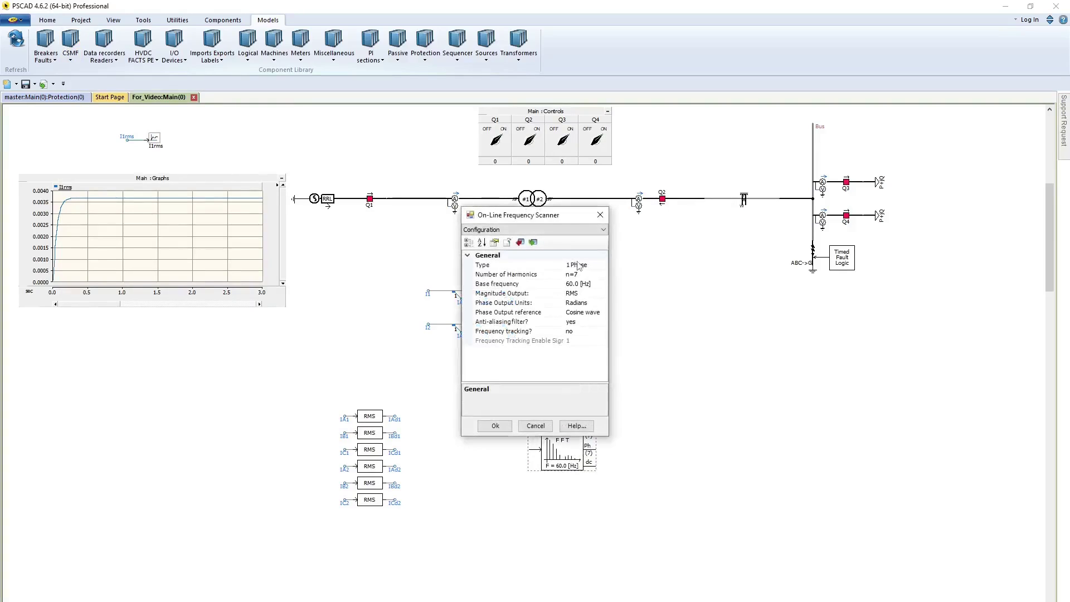
click(583, 265)
click(603, 265)
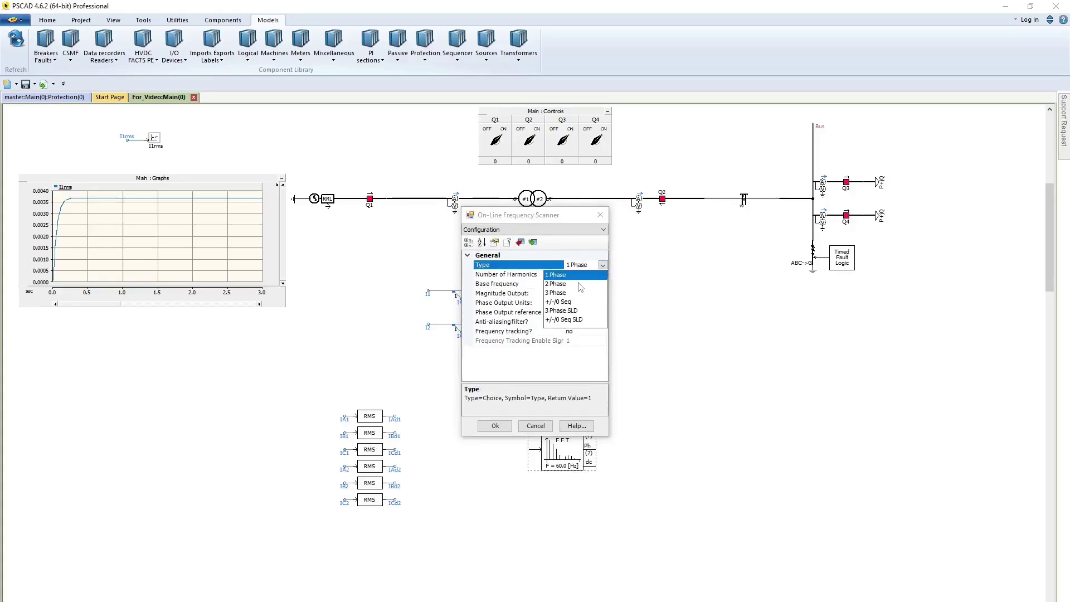
click(574, 293)
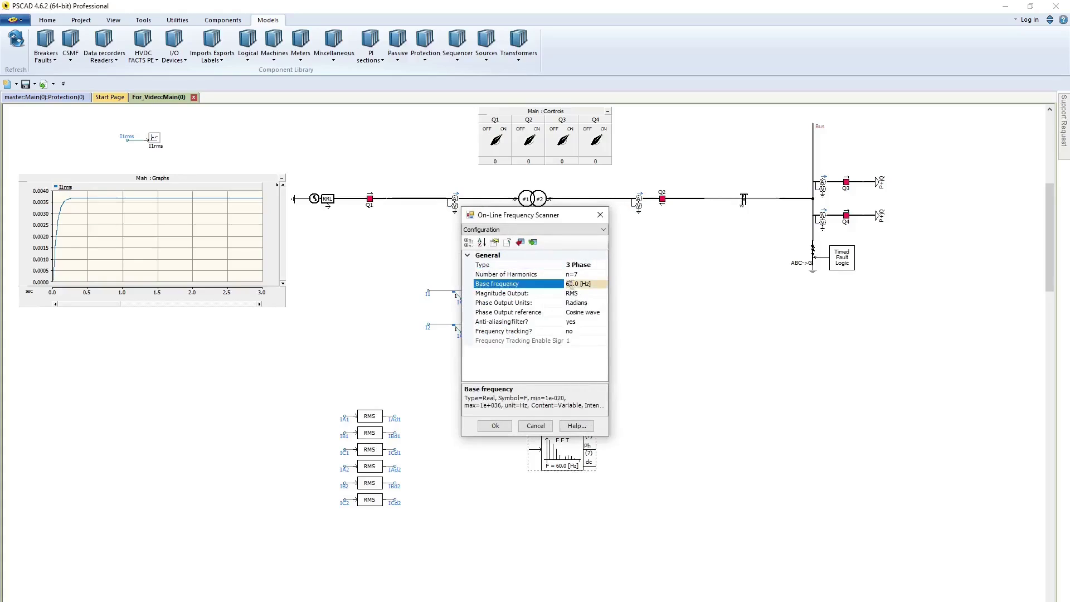
click(569, 284)
text(5)
click(595, 302)
click(580, 323)
click(602, 313)
click(581, 331)
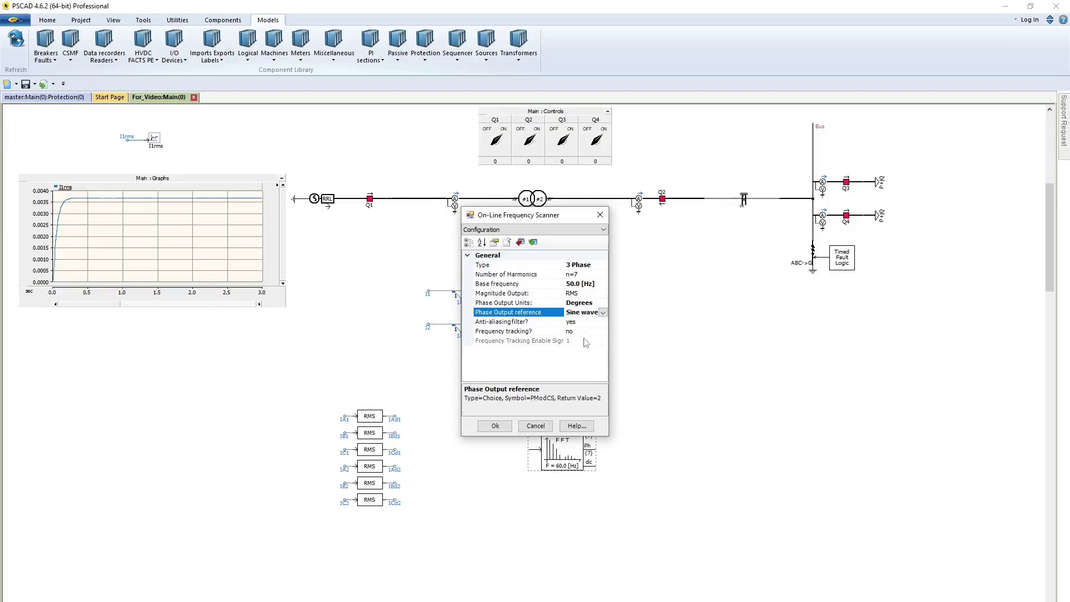
click(495, 426)
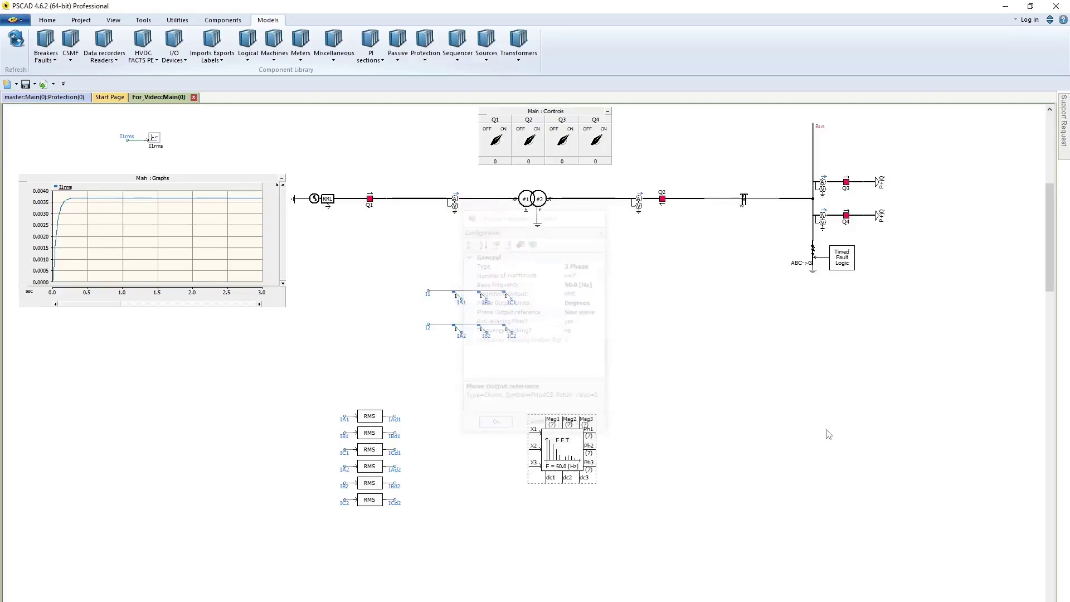
- Copy the IA1, IB1 and IC1 labels to the left of the FFT inputs
drag(585, 453, 602, 454)
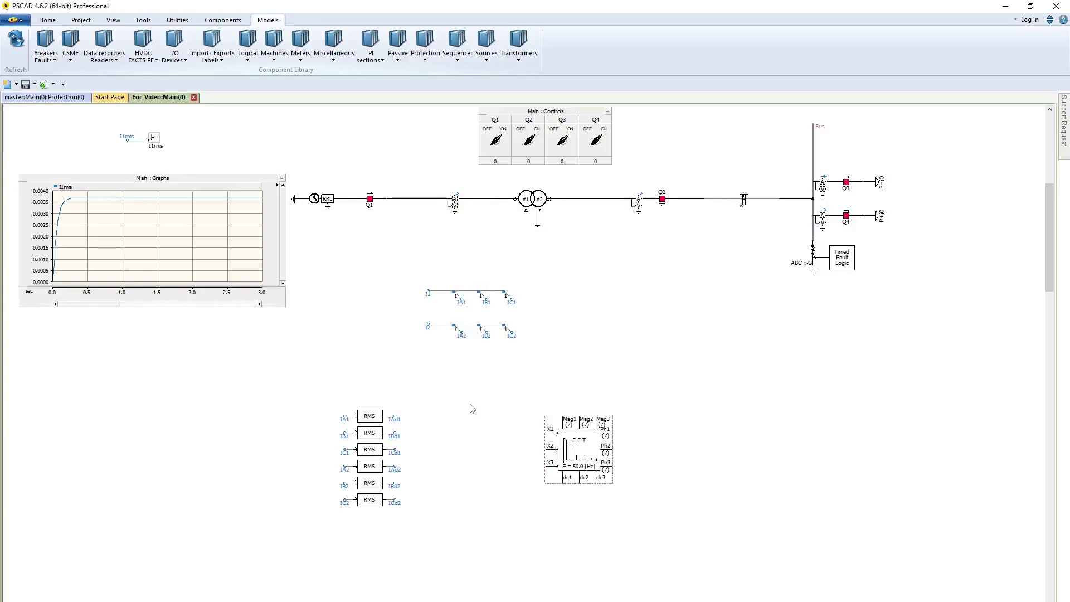
drag(306, 399, 354, 459)
click(356, 460)
key(ctrl+v)
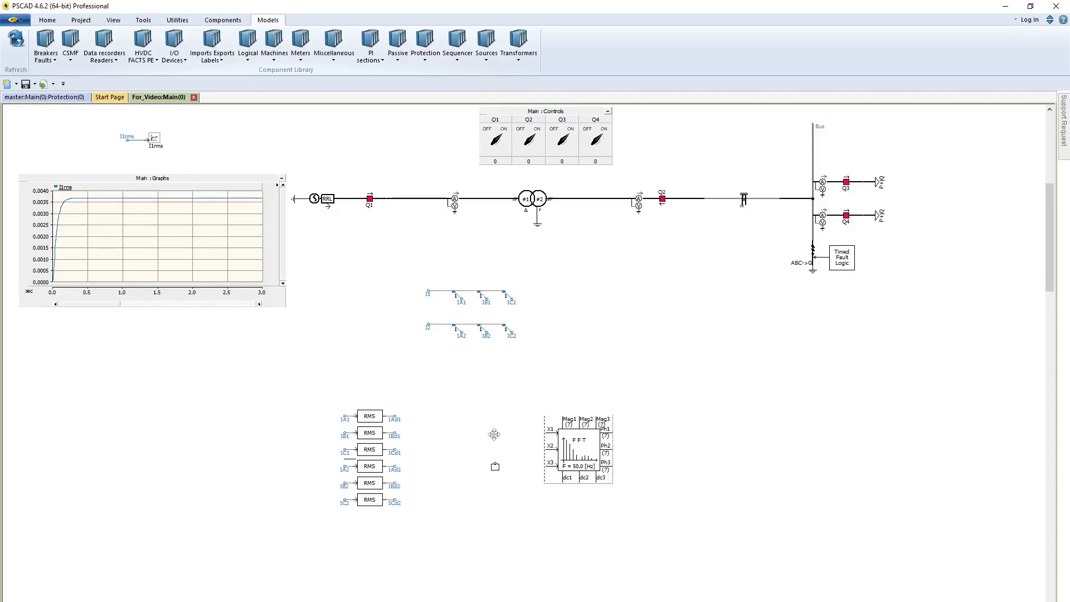
click(508, 437)
- Wire IA1, IB1 and IC1 to FFT inputs X1, X2 and X3
click(223, 20)
click(489, 47)
scroll(527, 434, down, 3)
click(511, 365)
click(512, 384)
click(545, 382)
click(512, 399)
click(545, 399)
key(Escape)
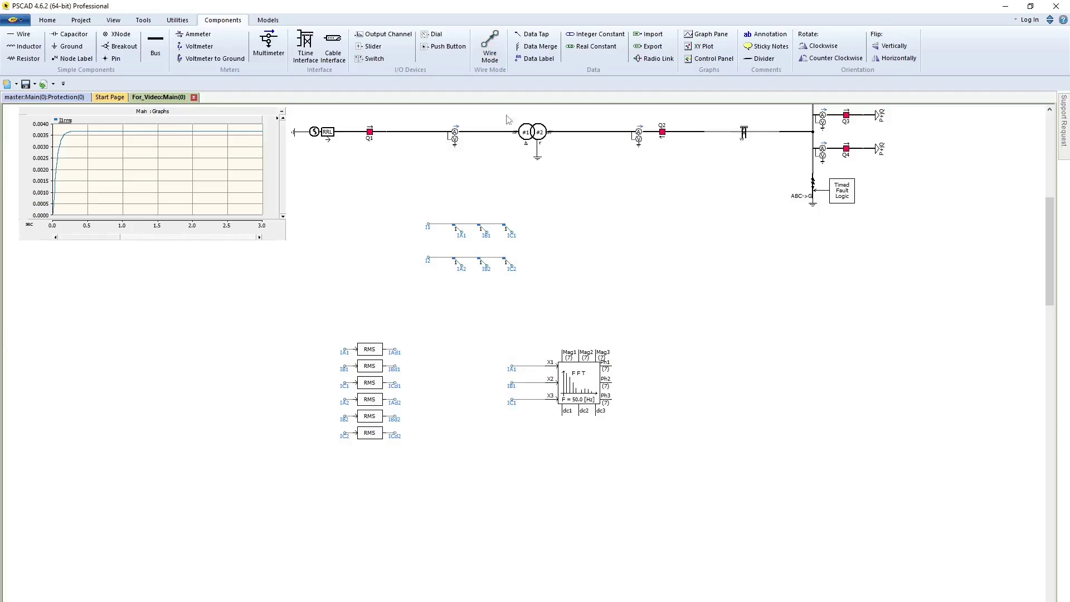
- Attach a data tap and a new signal label to the FFT Ph1 output
click(532, 34)
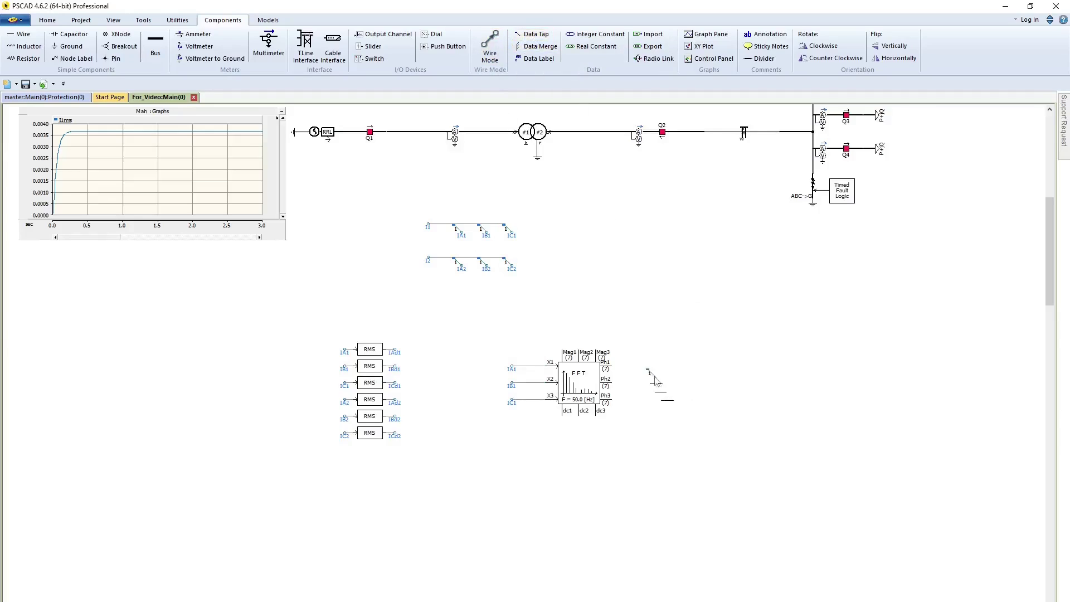
click(620, 374)
click(536, 59)
- Label the first FFT's Ph1 output IPHA1
click(622, 378)
double_click(624, 377)
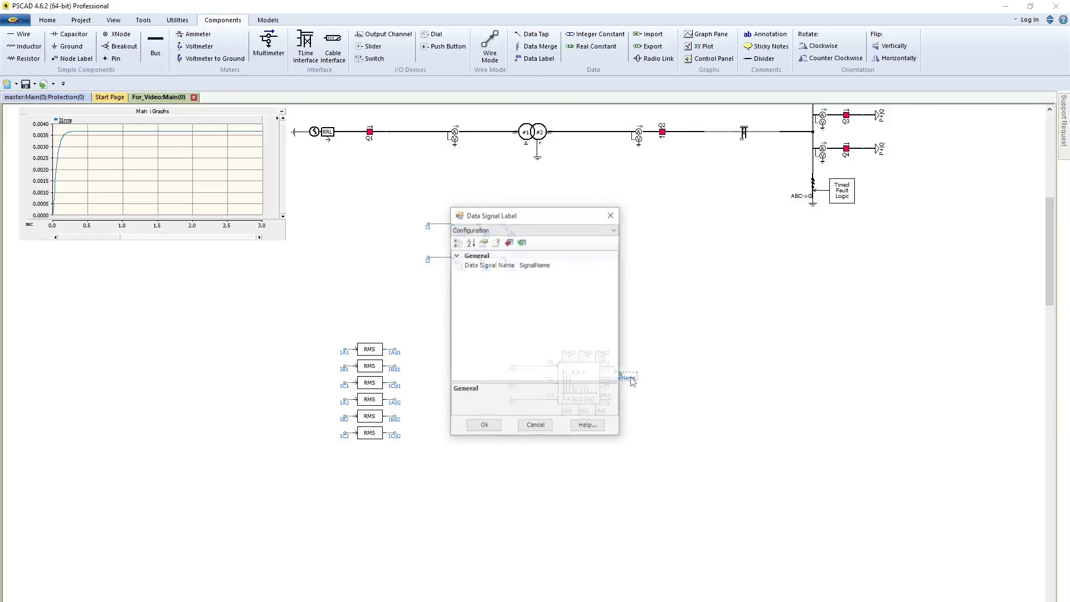
click(566, 265)
text(IPH)
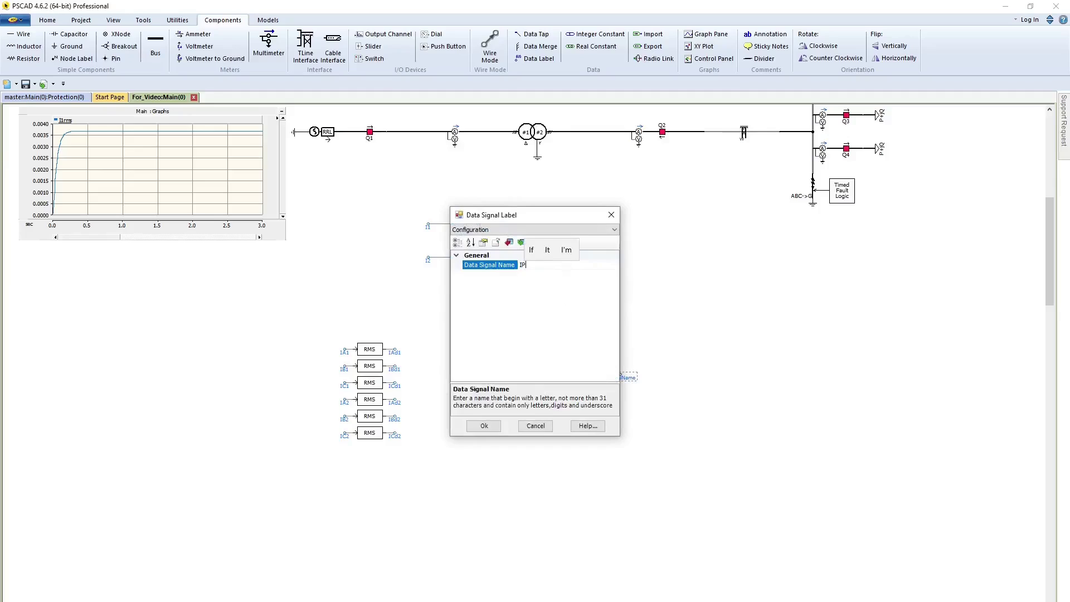
text(A1)
key(Return)
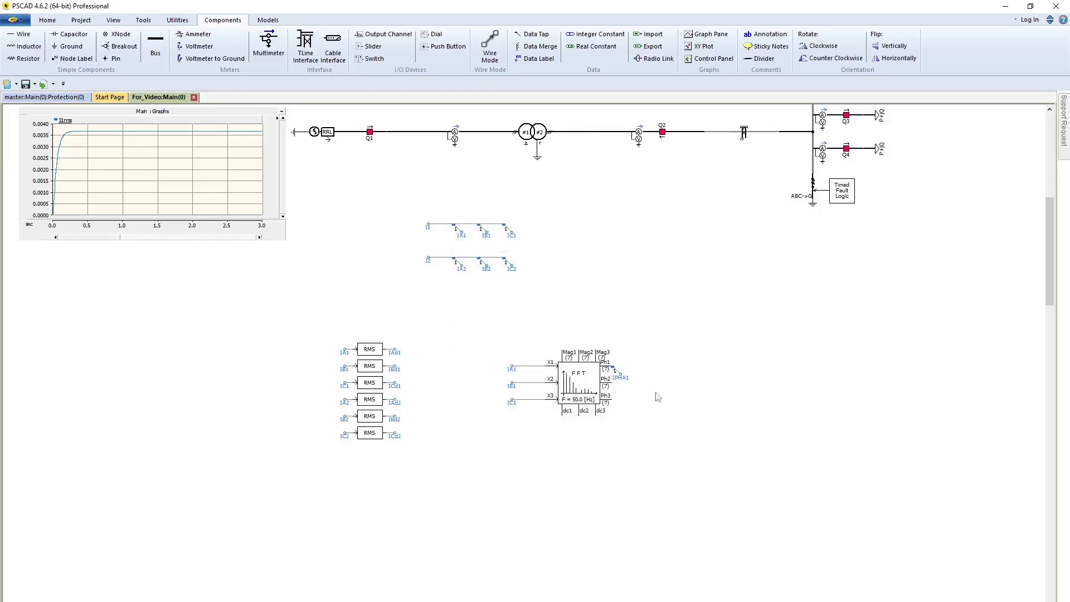
- Copy the IPHA1 label onto the Ph2 and Ph3 outputs and rename the Ph2 label IPHB1
drag(658, 350, 614, 385)
key(ctrl+v)
click(645, 395)
click(621, 409)
double_click(634, 396)
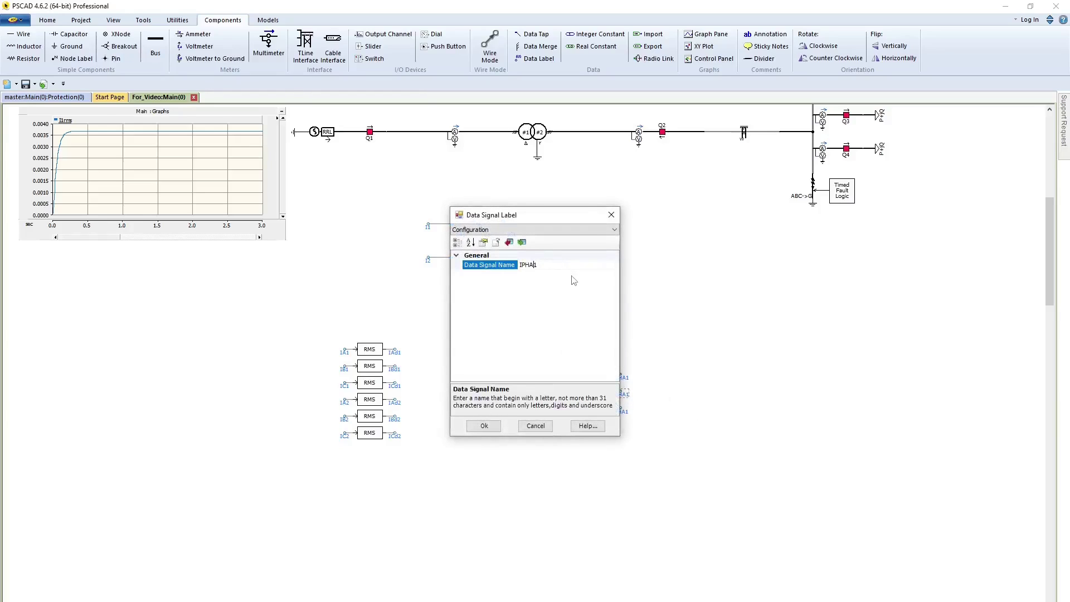
key(BackSpace)
key(Return)
key(Return)
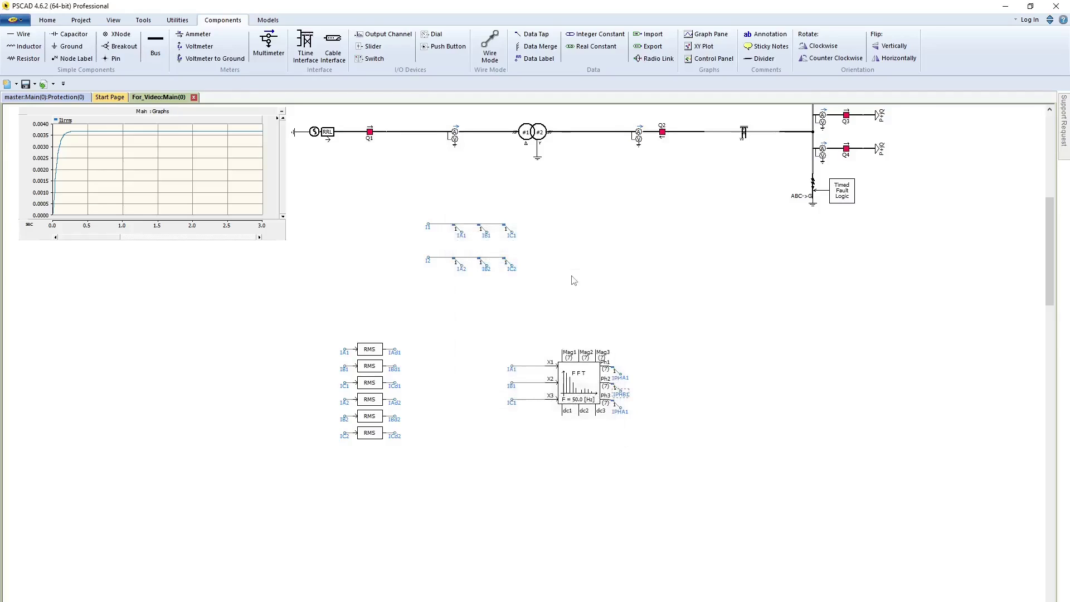
click(648, 435)
- Rename the Ph3 output label to IPHC1
double_click(620, 411)
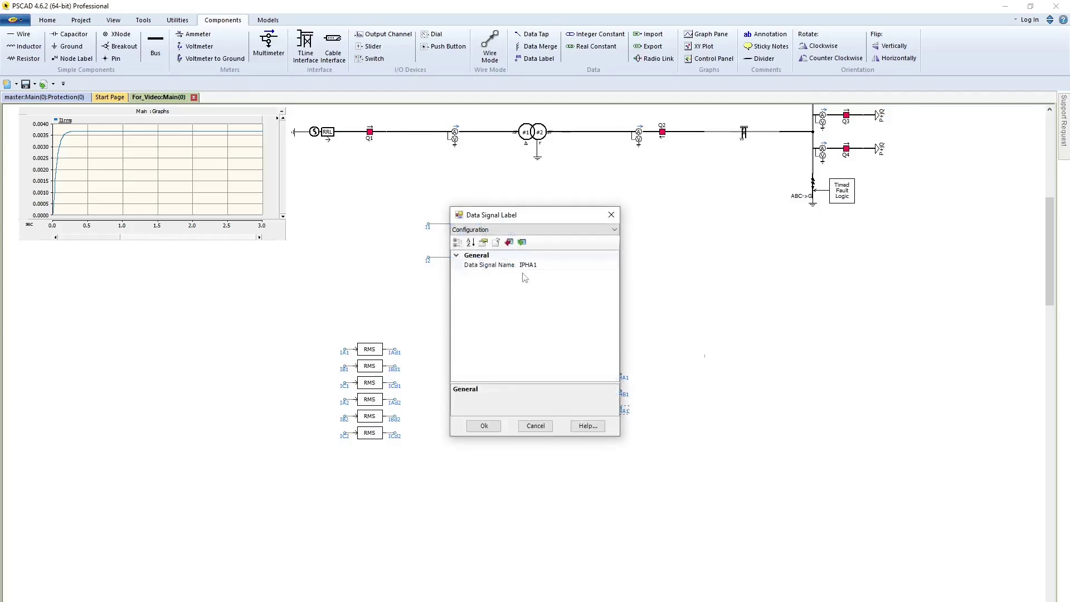
click(533, 266)
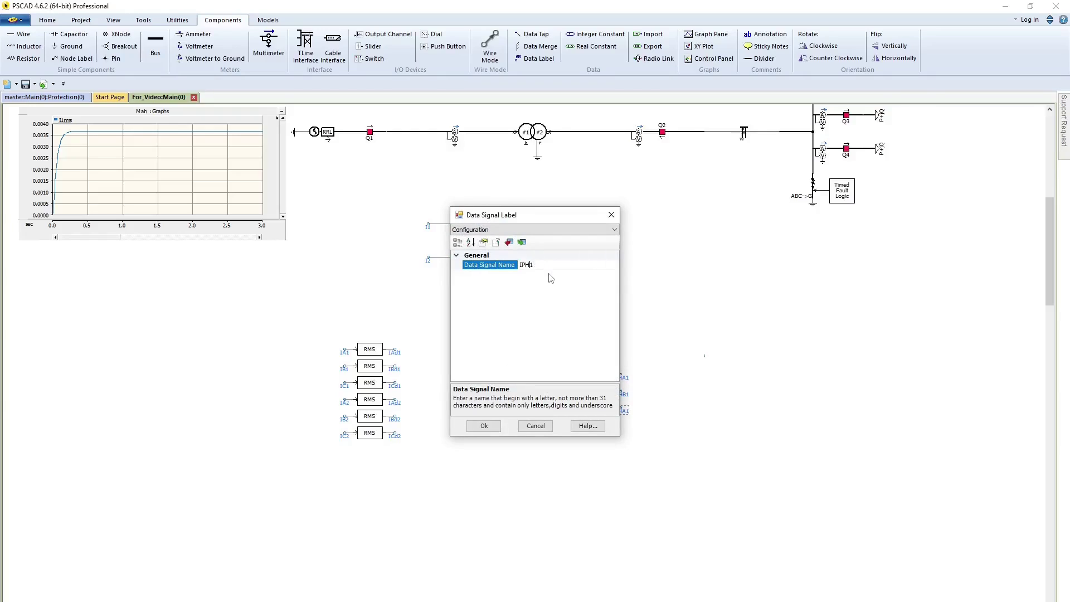
key(Return)
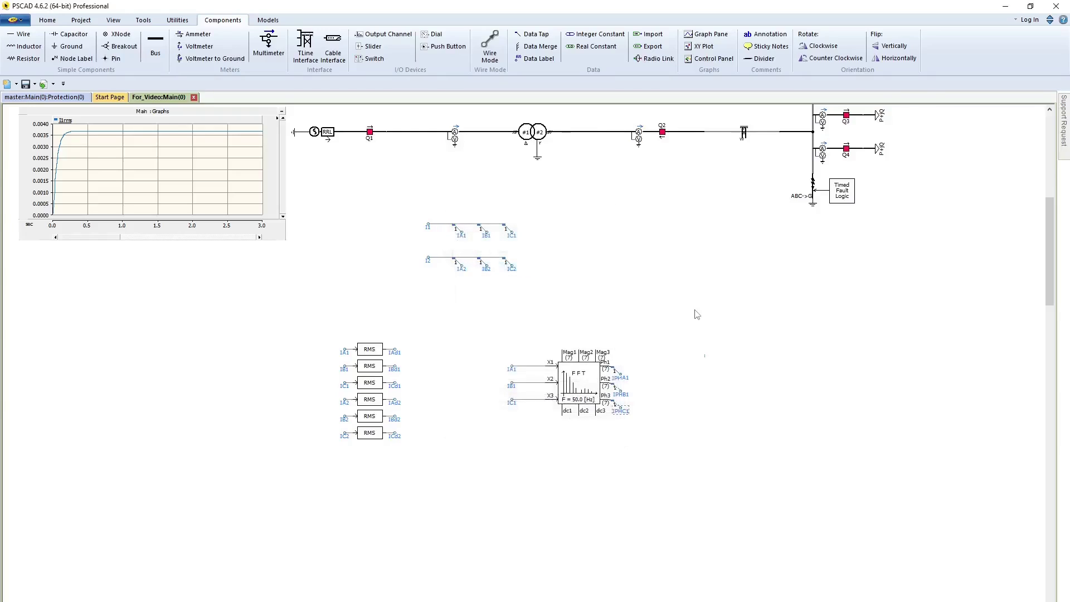
click(695, 313)
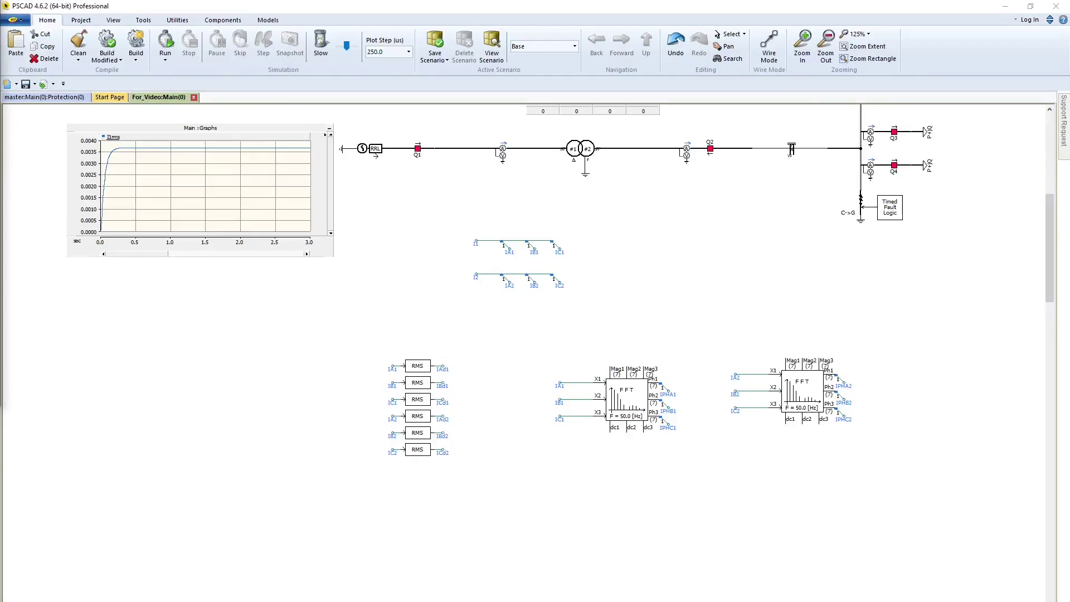
- Copy the Dual Slope Current Differential relay from the Protection library and place it below the FFT blocks
scroll(549, 339, down, 2)
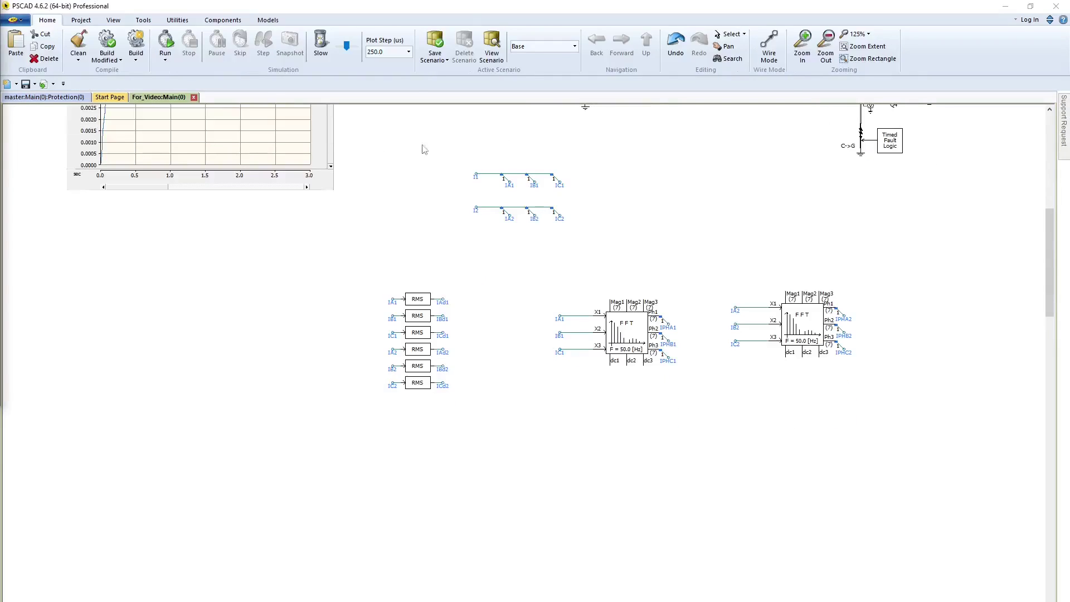
click(268, 20)
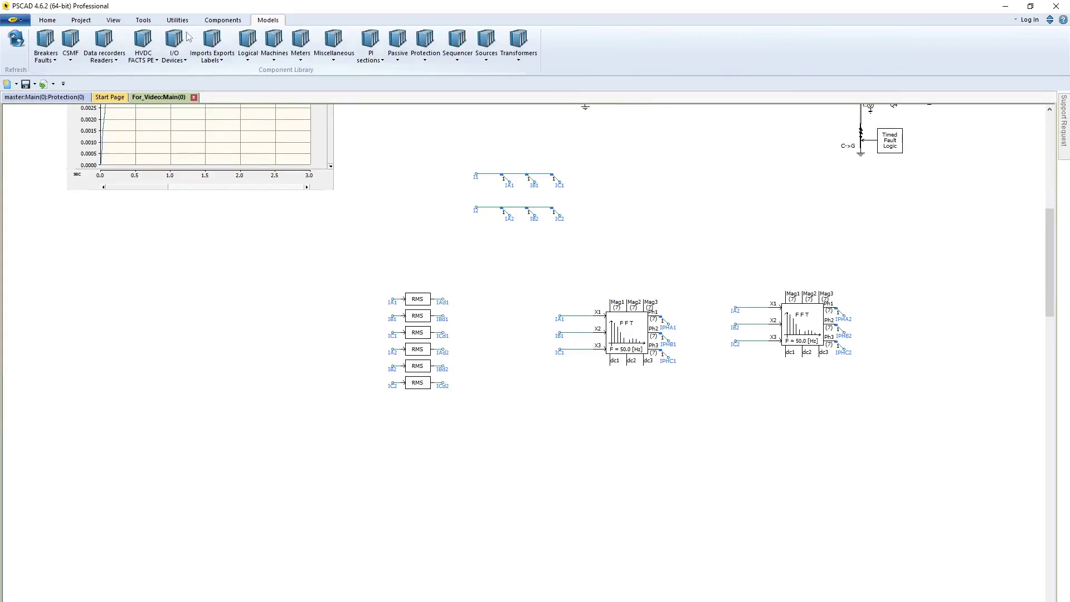
click(70, 97)
click(210, 215)
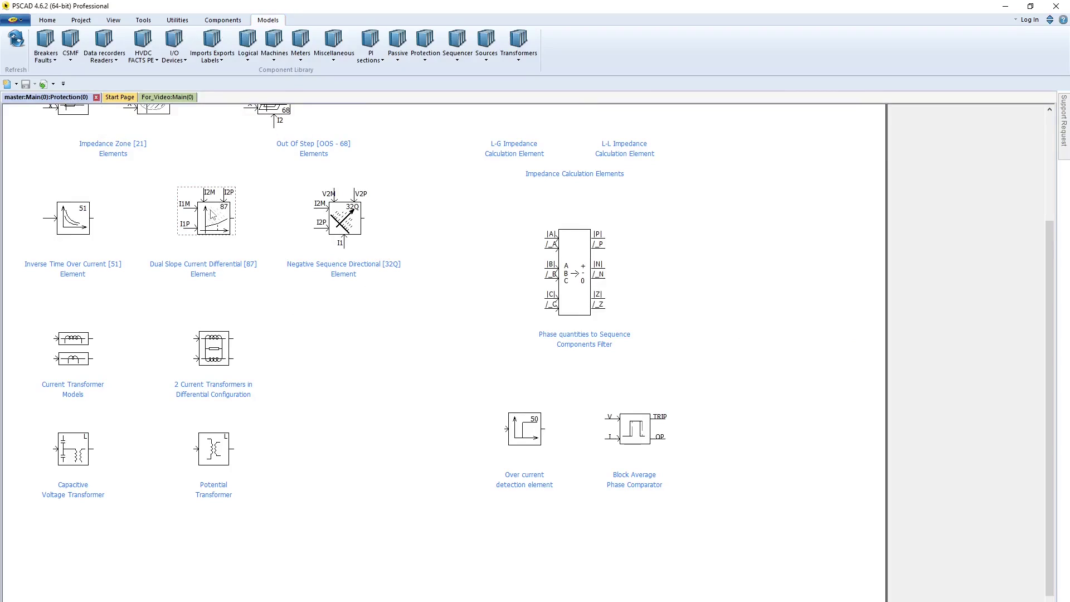
click(174, 98)
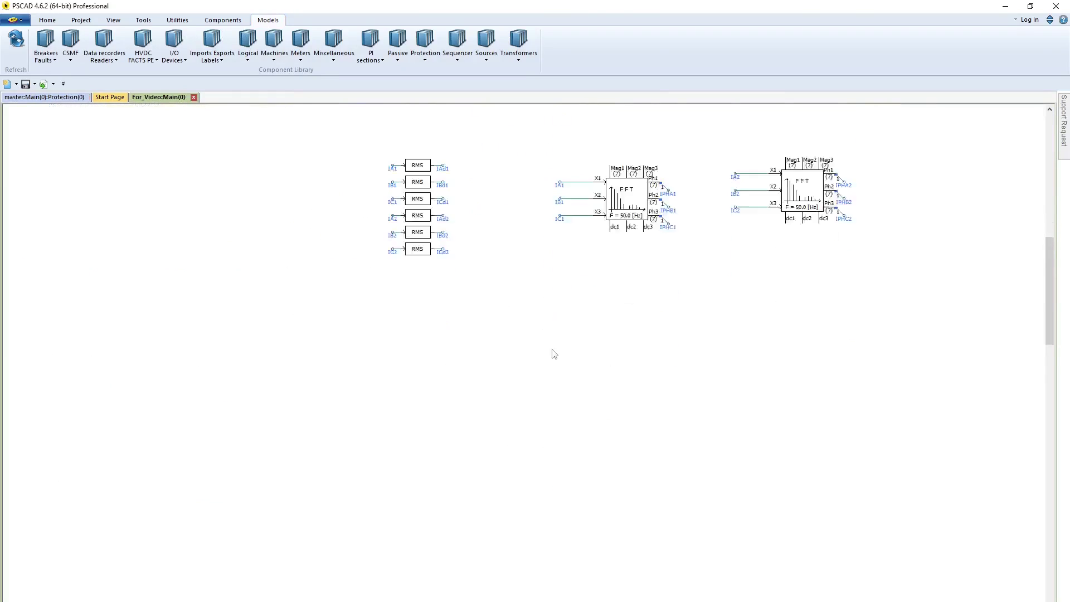
key(ctrl+v)
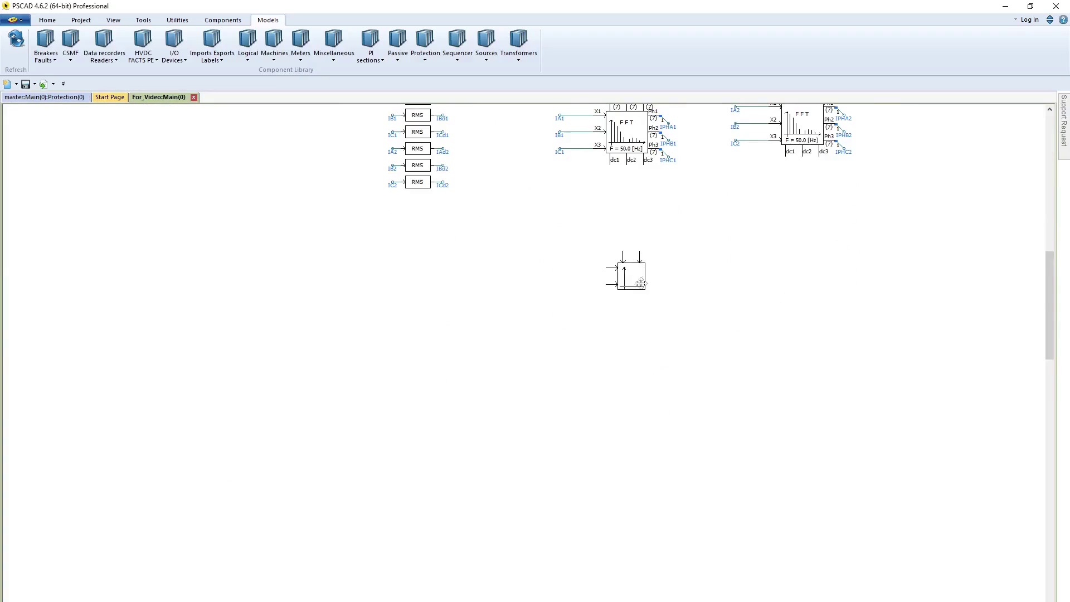
click(626, 272)
- Name the relay's differential current output variable IdiffA
scroll(756, 304, up, 1)
click(626, 344)
double_click(626, 345)
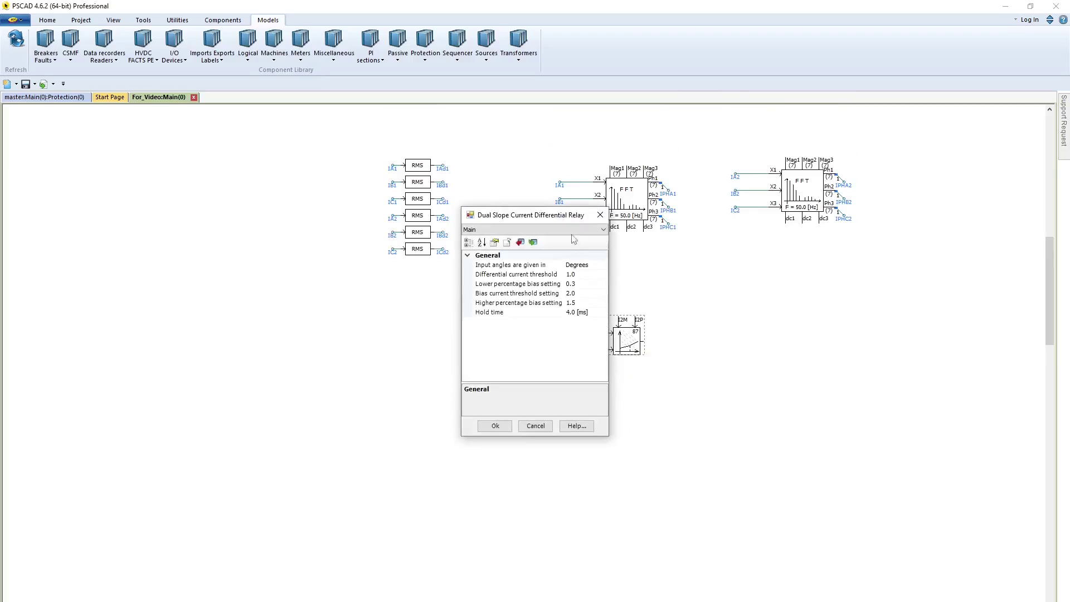
click(554, 230)
click(601, 264)
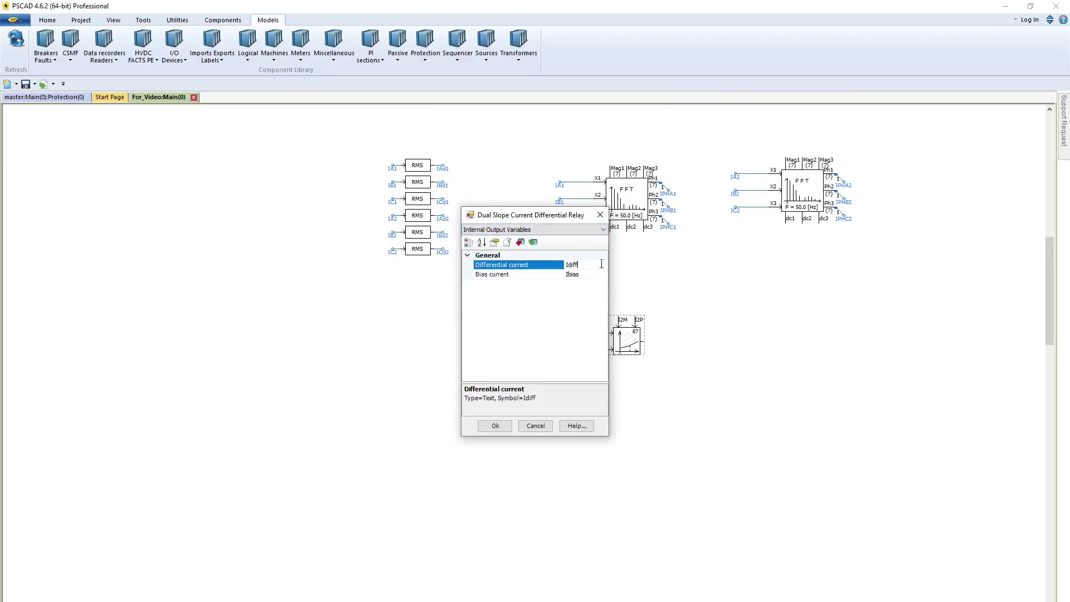
click(601, 276)
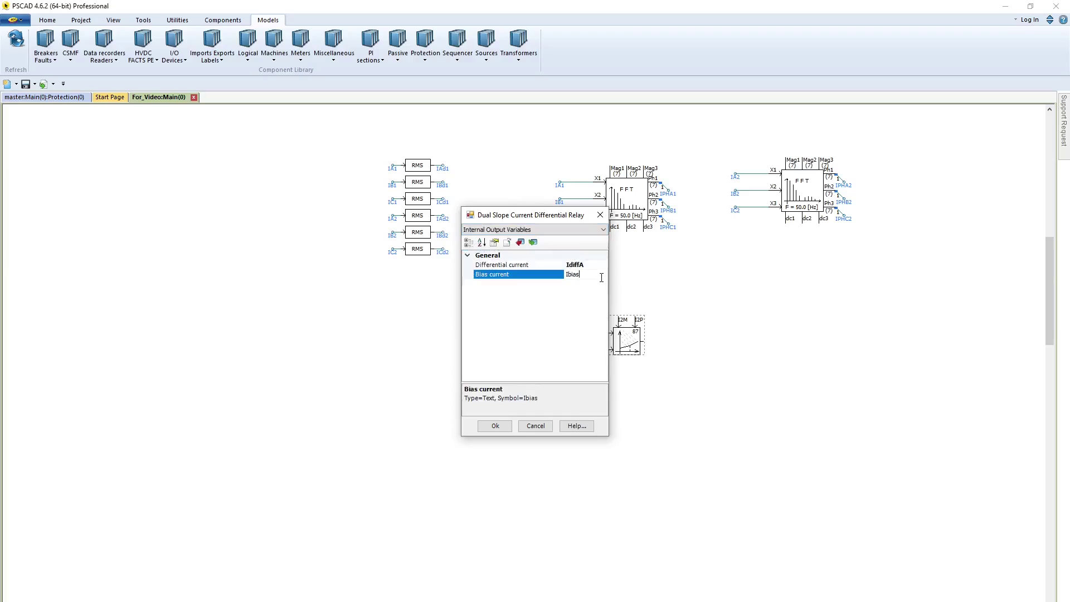
click(495, 425)
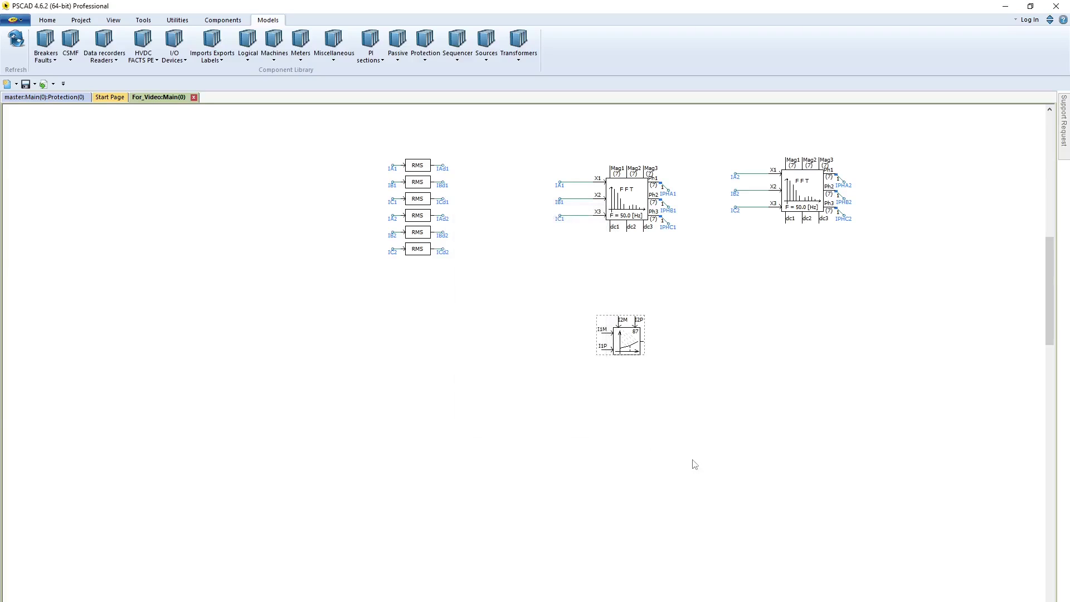
- Paste IAd1 and IPHA1 labels beside the relay, wiring IPHA1 to the I1P input
click(217, 22)
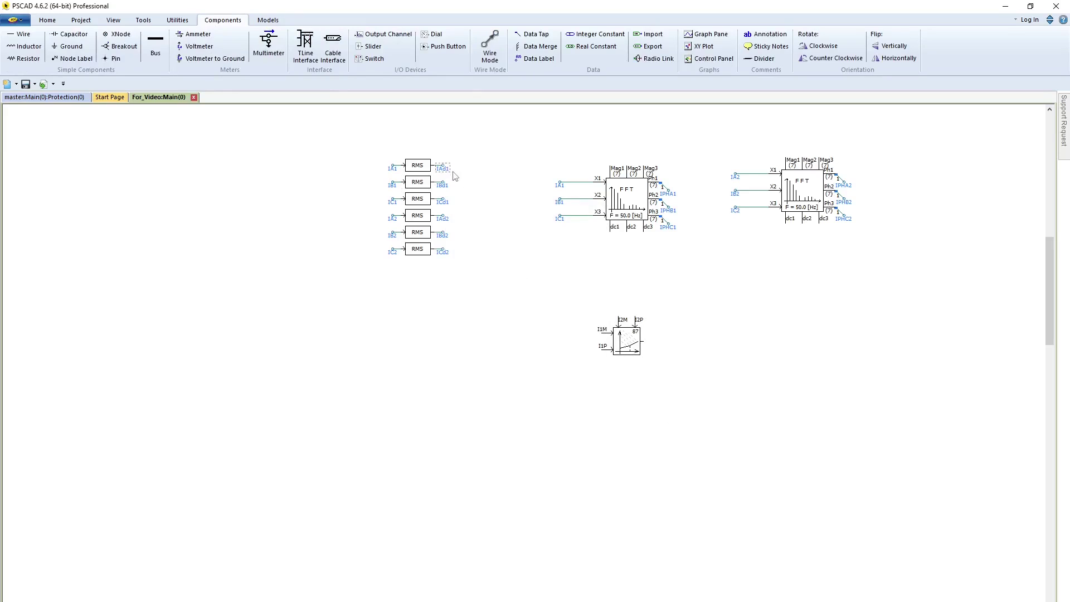
click(518, 292)
key(ctrl+v)
click(668, 192)
click(565, 366)
key(ctrl+v)
click(580, 356)
click(489, 47)
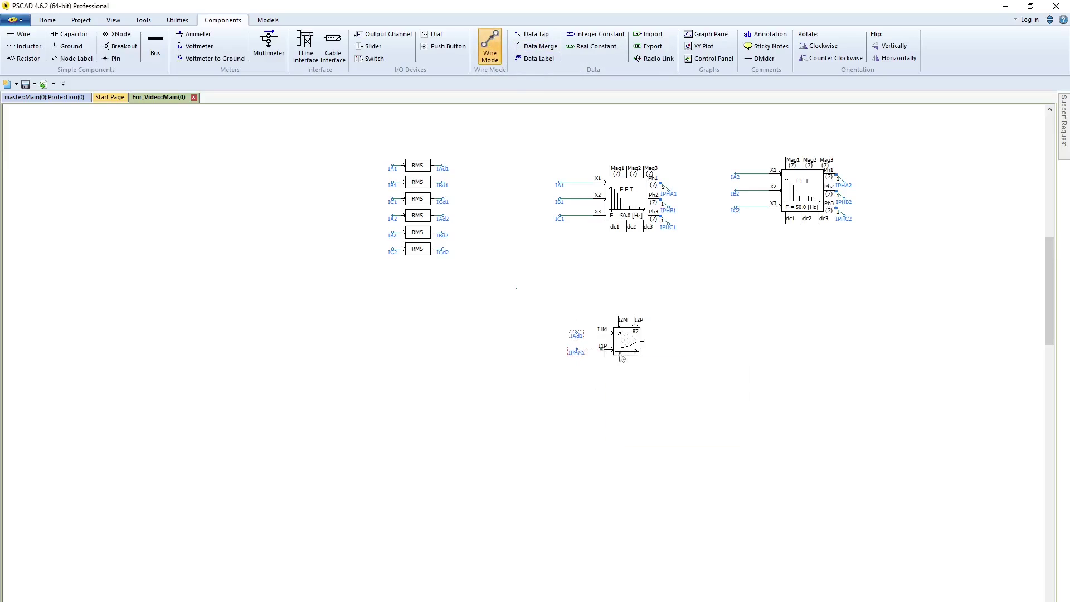
drag(600, 349, 576, 349)
key(Escape)
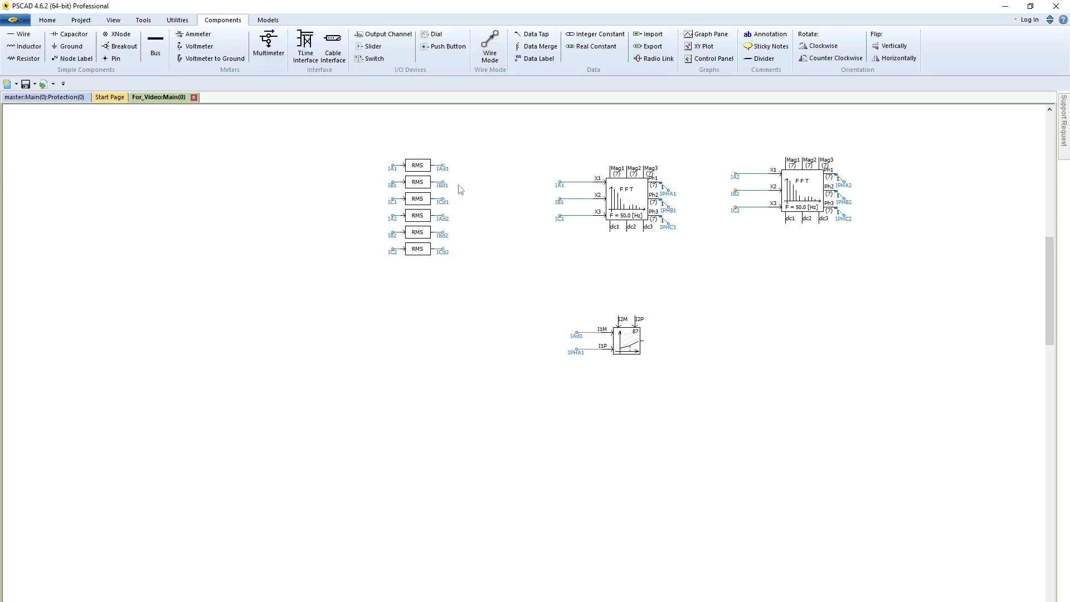
- Paste an IAd2 label above the relay and wire it to the I2M input
click(449, 219)
key(ctrl+v)
click(621, 305)
click(490, 47)
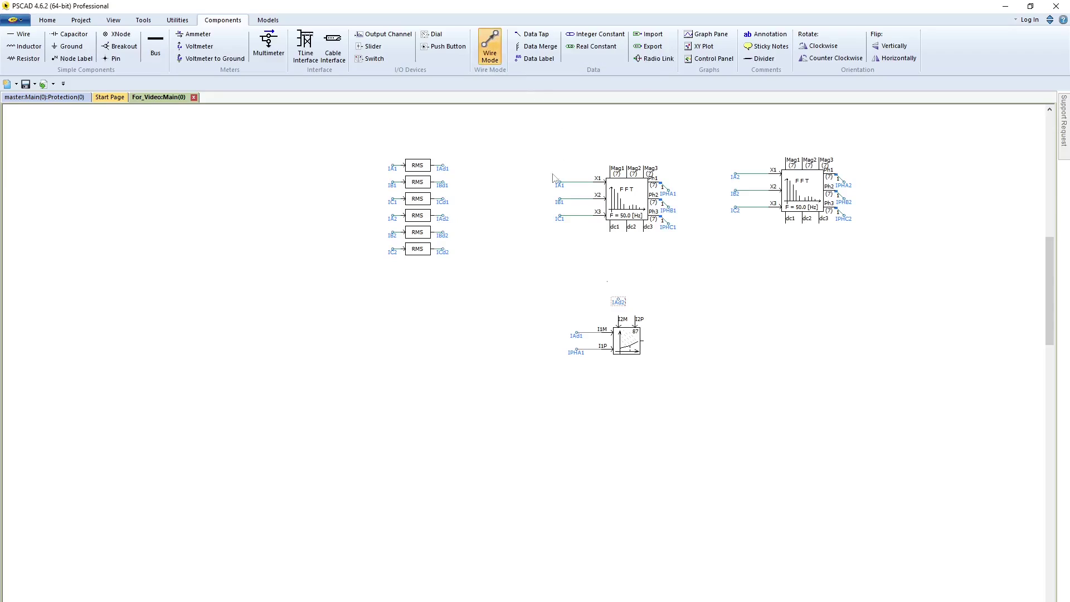
click(618, 299)
key(Escape)
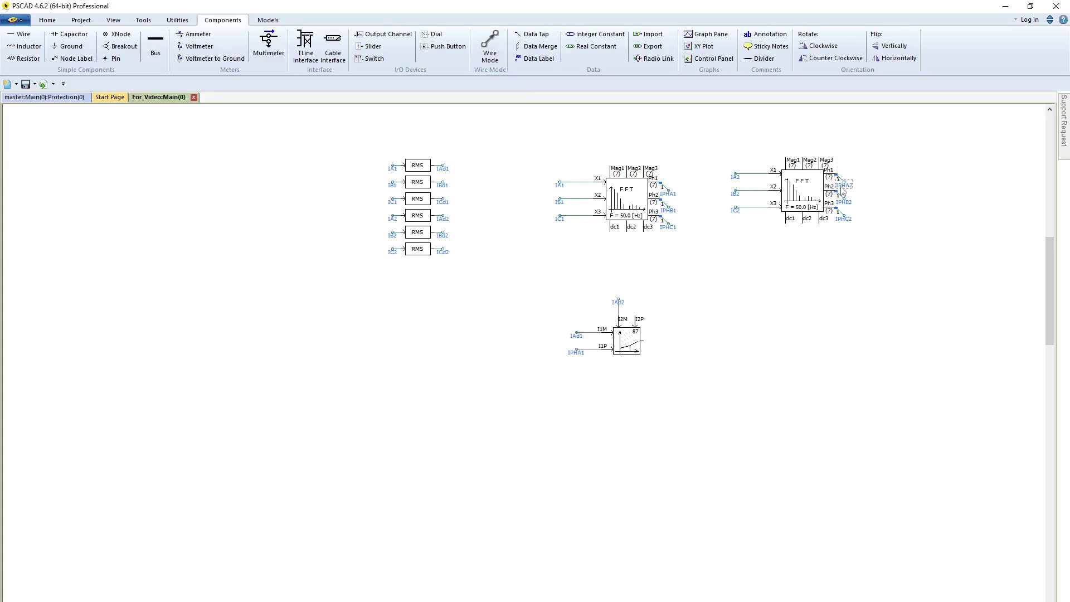
- Attach an IPHA2 label to the I2P input and align IAd2 on the I2M pin
key(ctrl+v)
click(679, 322)
drag(674, 315, 640, 315)
drag(619, 302, 620, 296)
click(748, 301)
- Wire a new data label named tripA to the relay's trip output
click(538, 59)
click(668, 345)
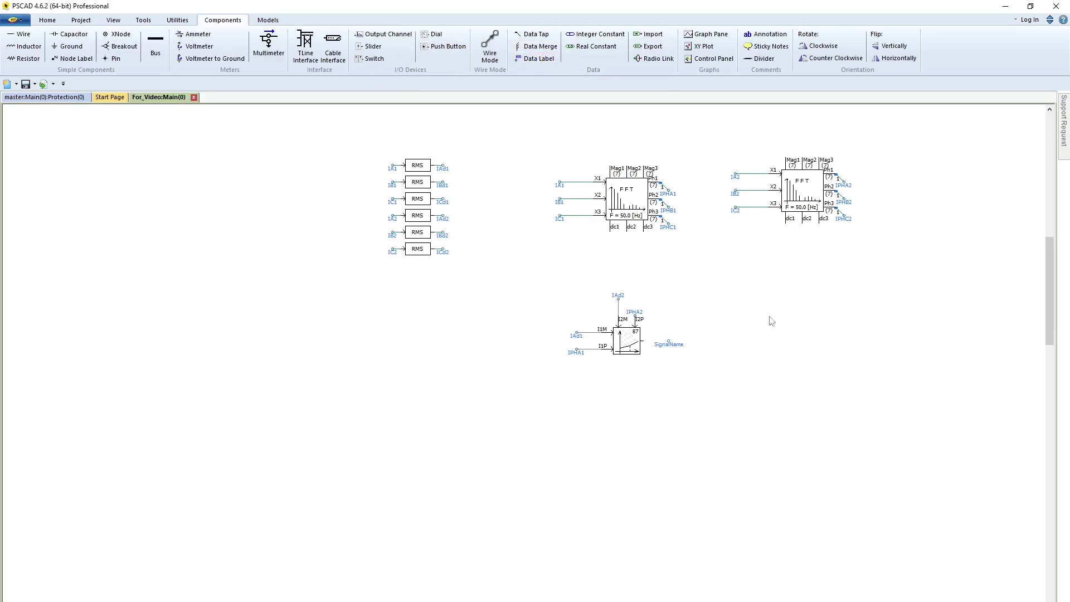
click(497, 45)
click(669, 342)
right_click(642, 344)
key(Escape)
double_click(668, 344)
click(570, 266)
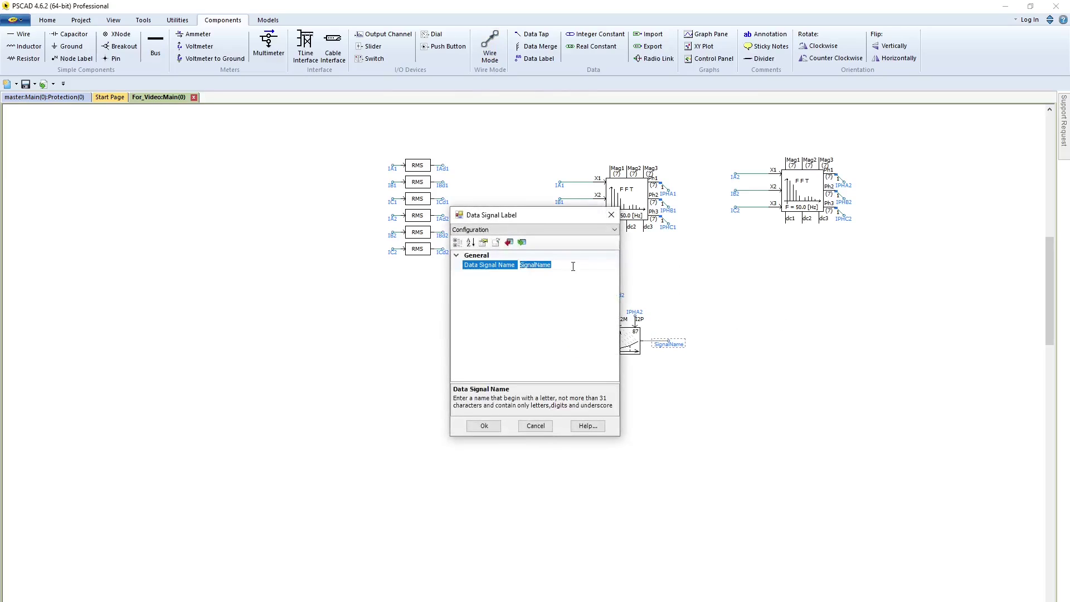
text(tripA)
key(Return)
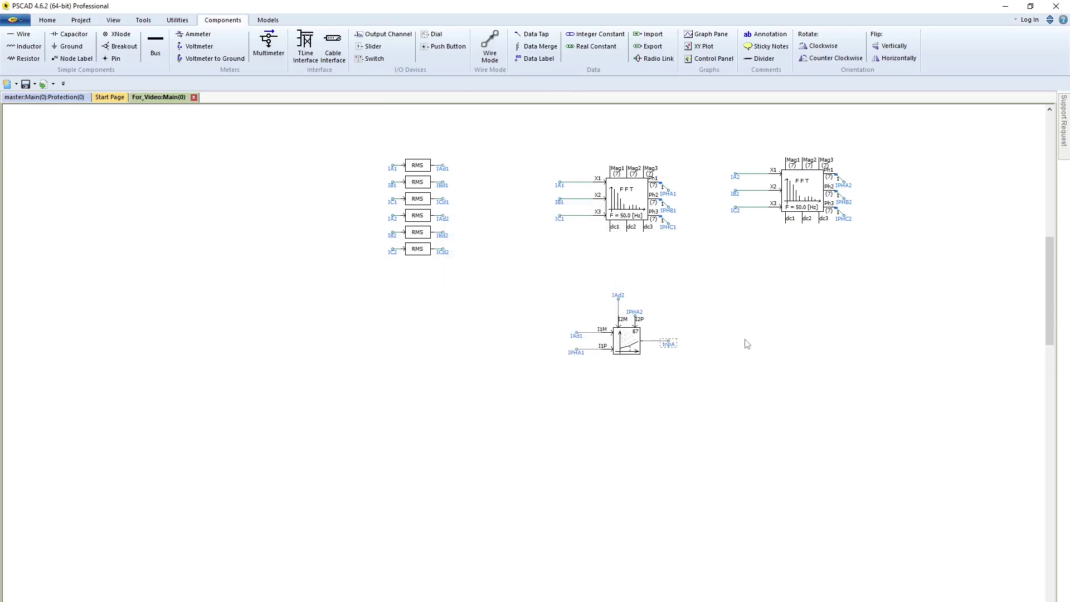
- Give the 87 relay threshold 0.2, lower bias 0.25 and hold time 10 ms, then reopen to verify
double_click(627, 355)
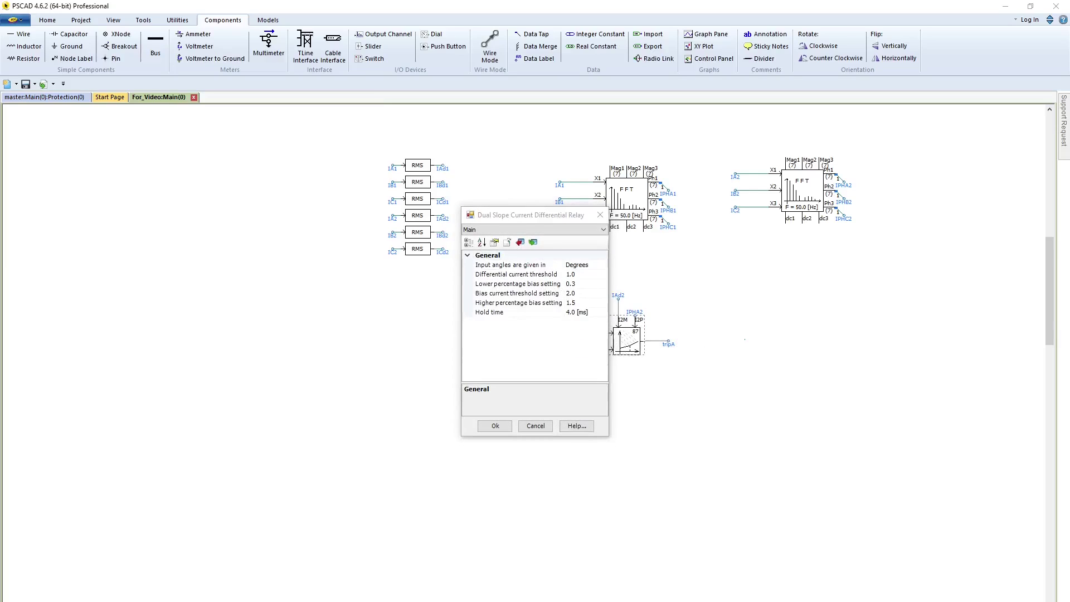
click(580, 274)
text(.2)
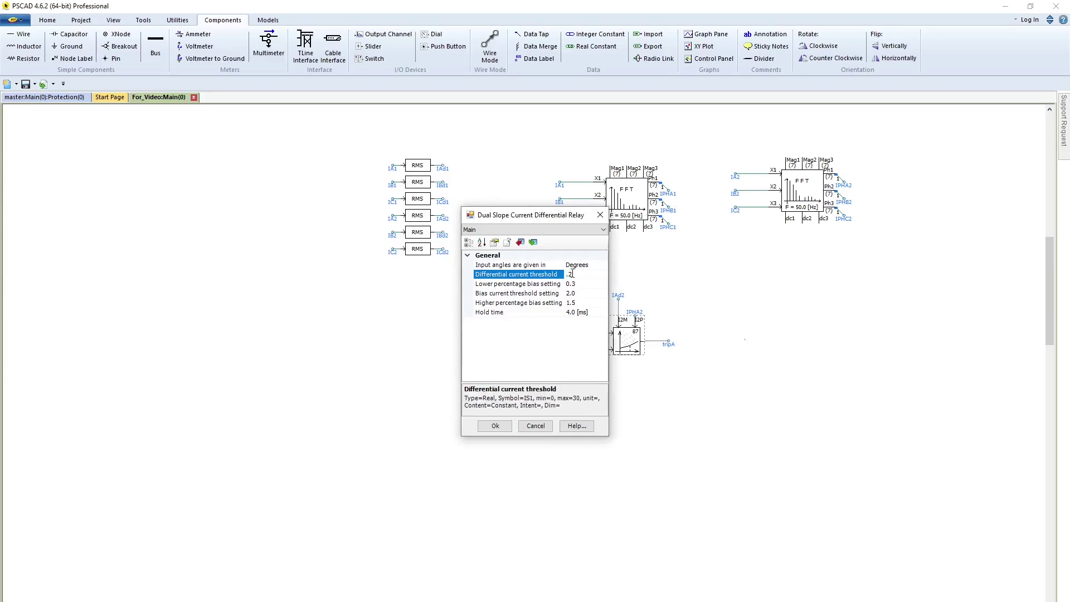
click(585, 284)
text(0.25)
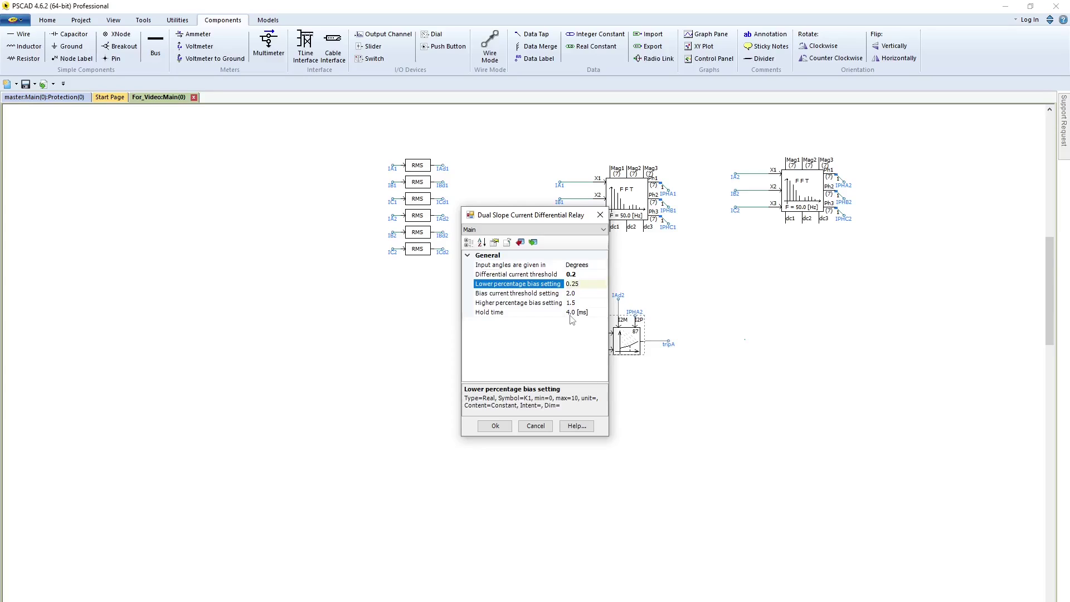
click(570, 315)
key(BackSpace)
text(10)
click(497, 428)
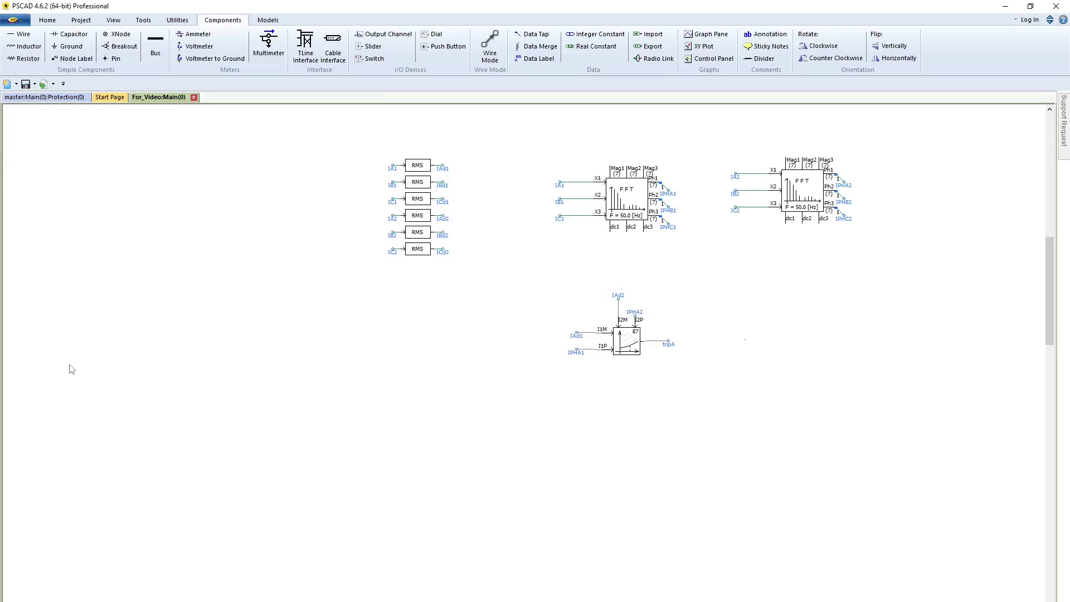
double_click(623, 350)
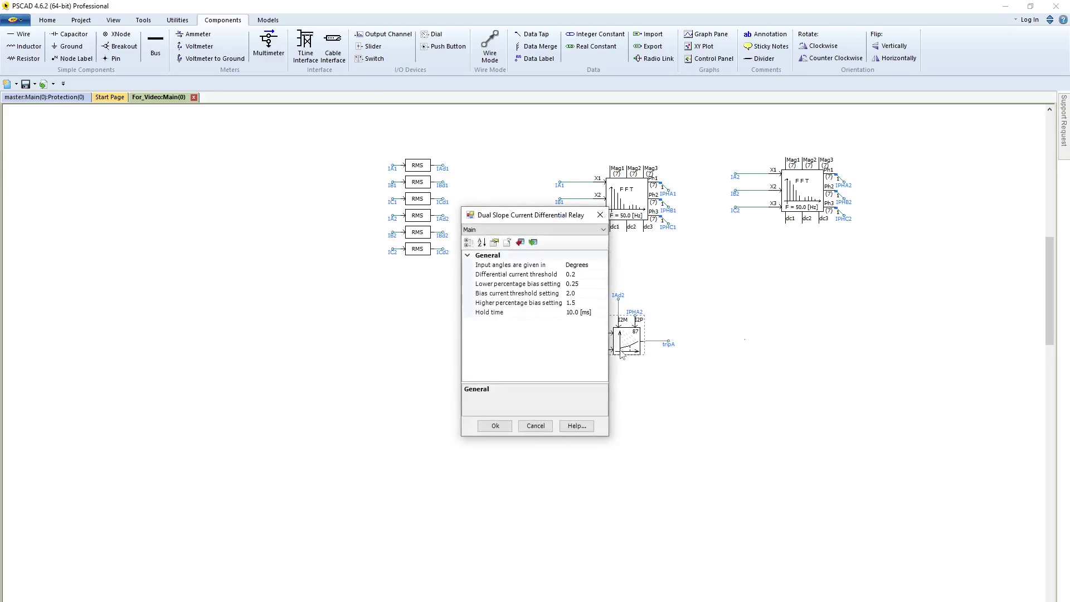
- Check the middle relay's internal output variable names
click(494, 426)
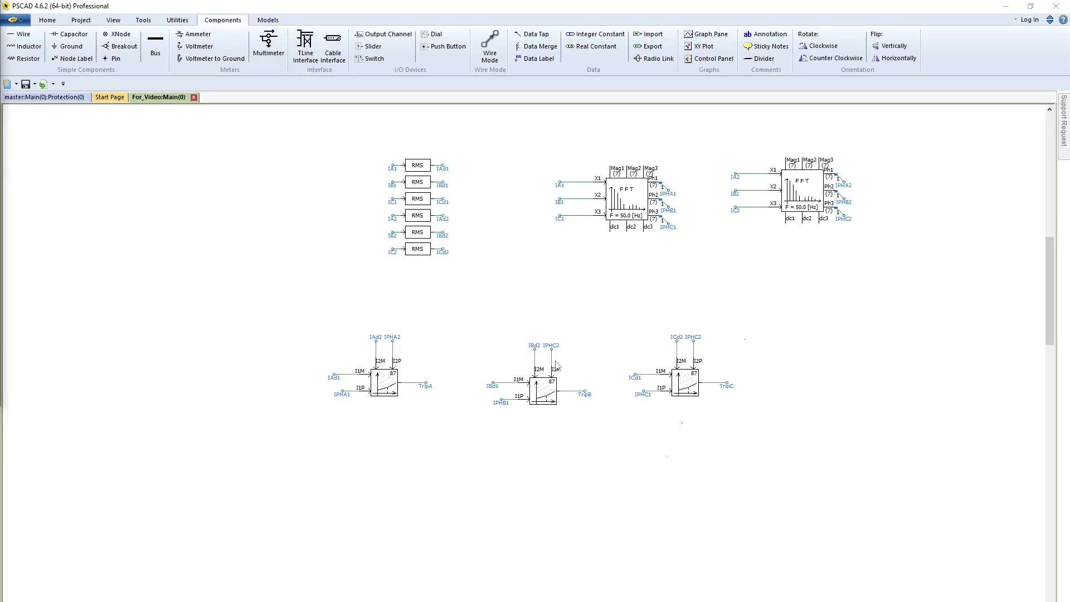
double_click(546, 392)
click(557, 229)
click(574, 244)
click(495, 426)
- Rename the tripC relay's differential and bias current outputs to IdiffC and IbiasC
double_click(685, 381)
click(548, 229)
click(562, 245)
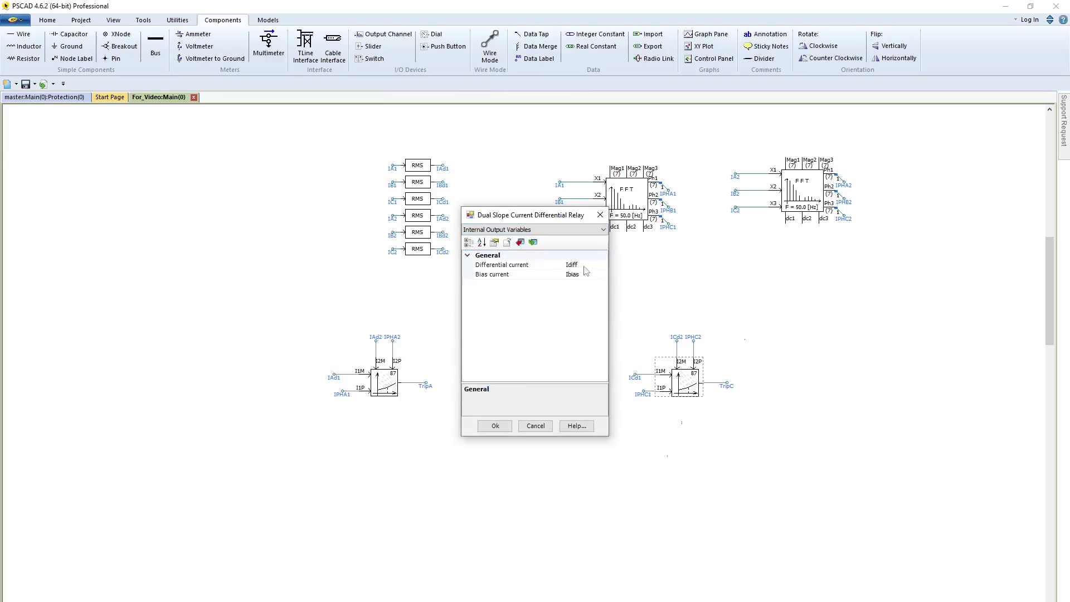
click(584, 266)
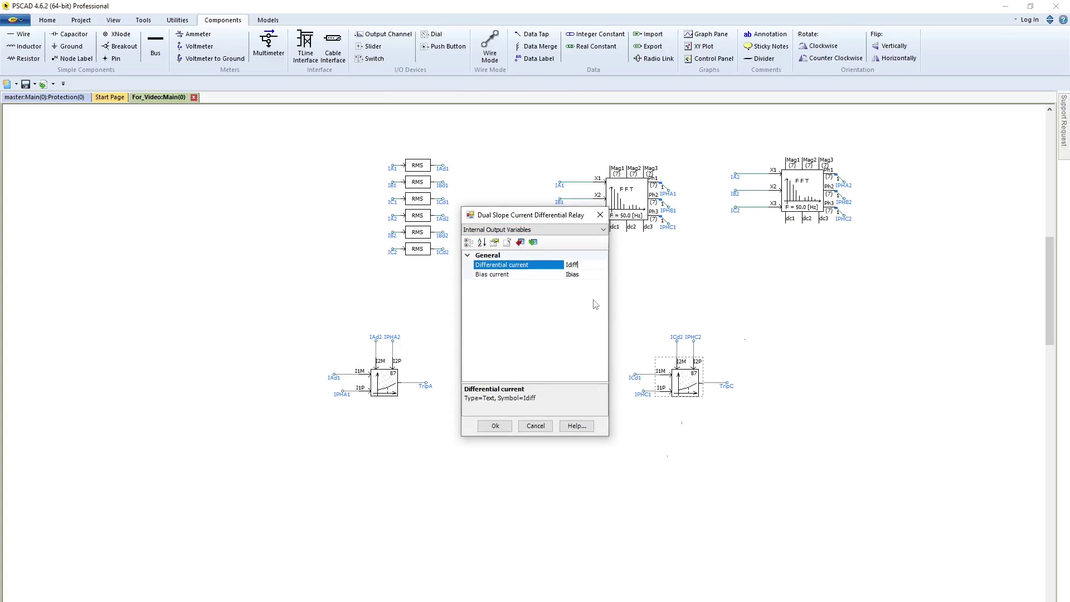
click(606, 274)
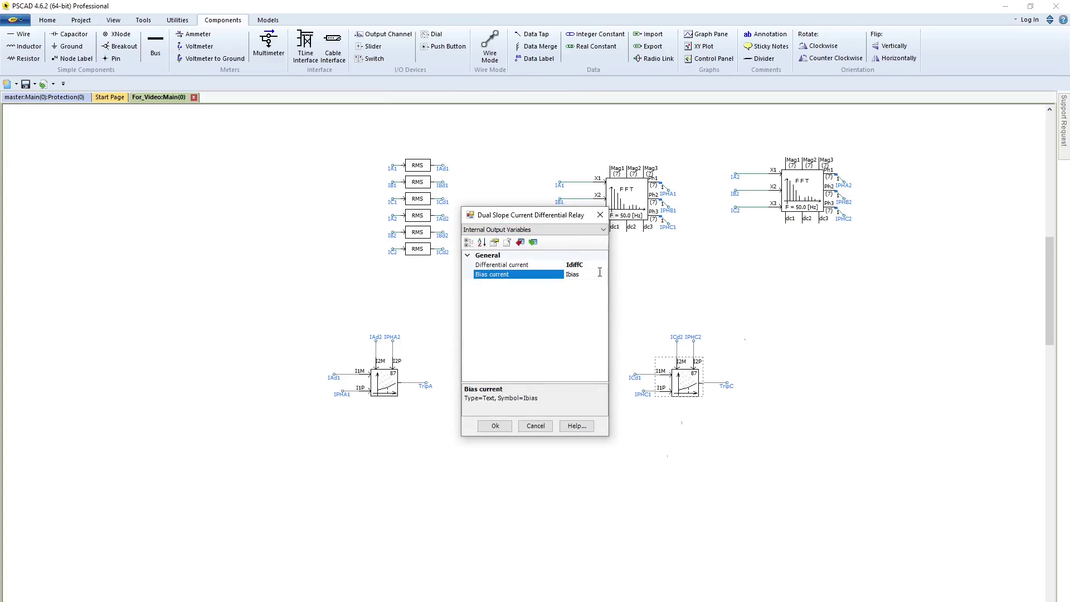
text(C)
click(495, 424)
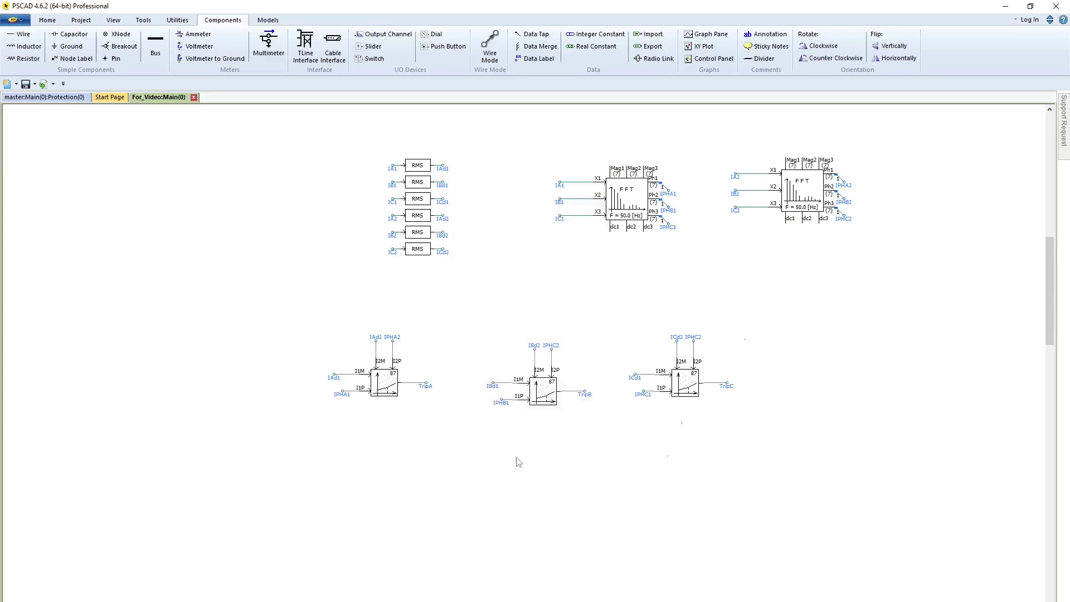
- Place a Multiple Input Logic Gate from the Logical library below the relays
click(260, 22)
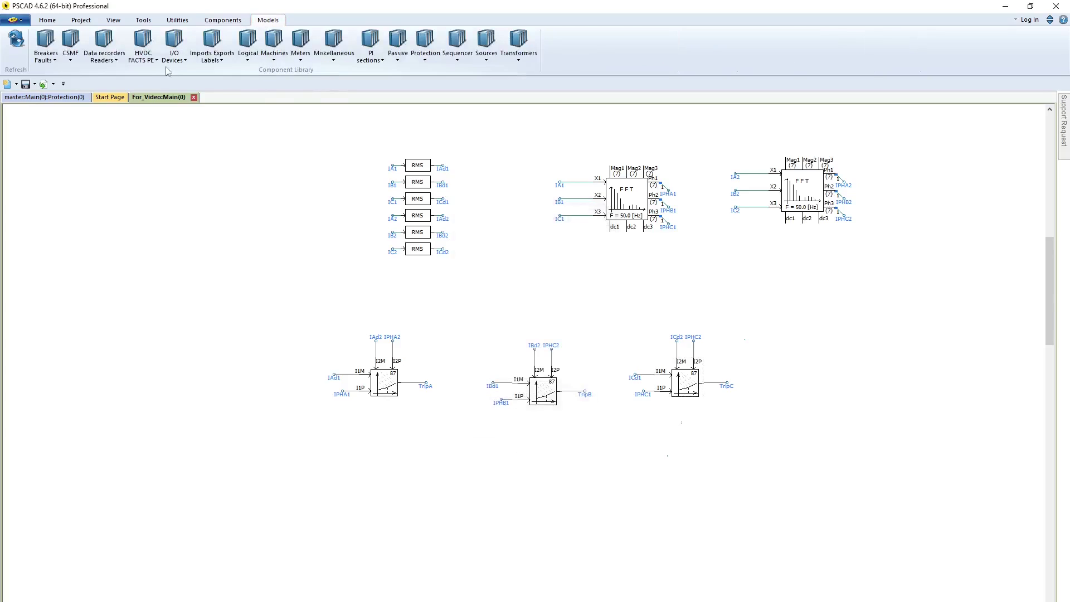
click(248, 61)
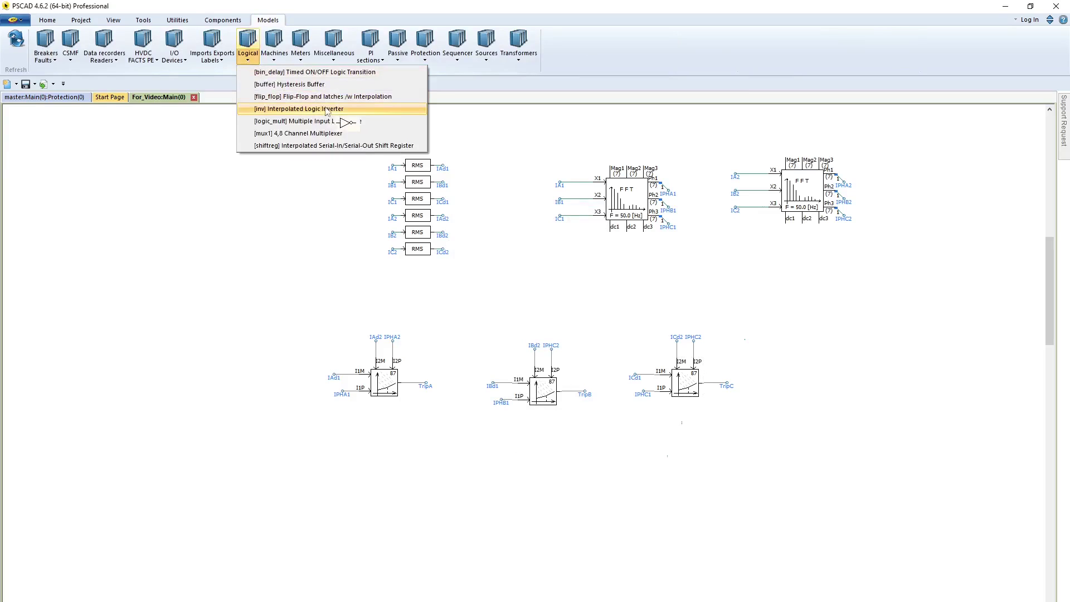
click(289, 121)
click(521, 488)
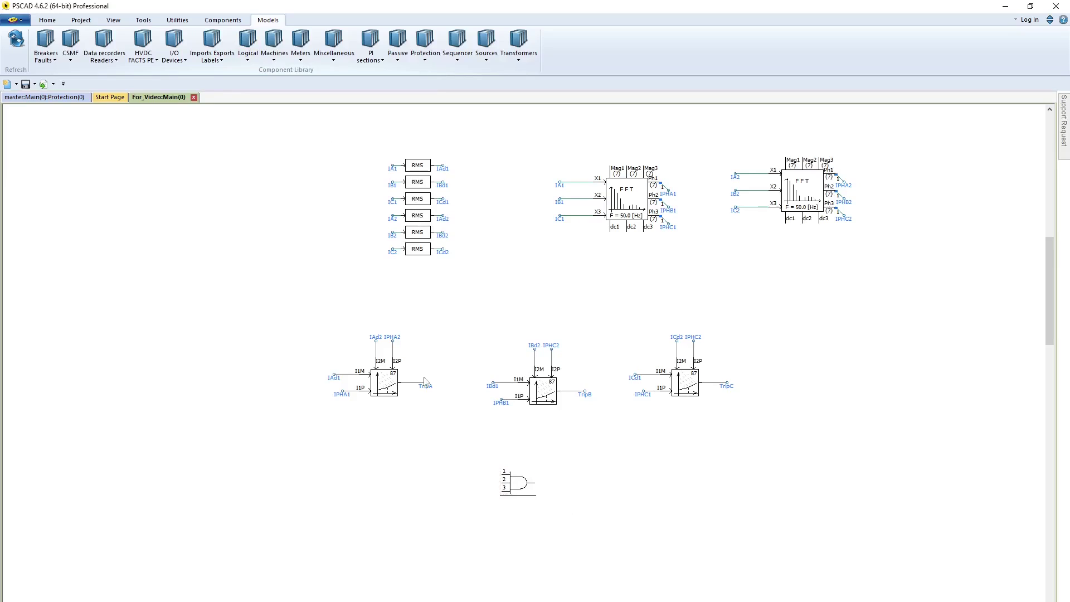
- Paste TripA, TripB and TripC labels stacked left of the gate
key(ctrl+v)
click(450, 471)
key(ctrl+v)
click(451, 485)
key(ctrl+v)
drag(446, 507, 455, 506)
- Wire TripA, TripB and TripC to the gate's inputs 1–3
click(225, 22)
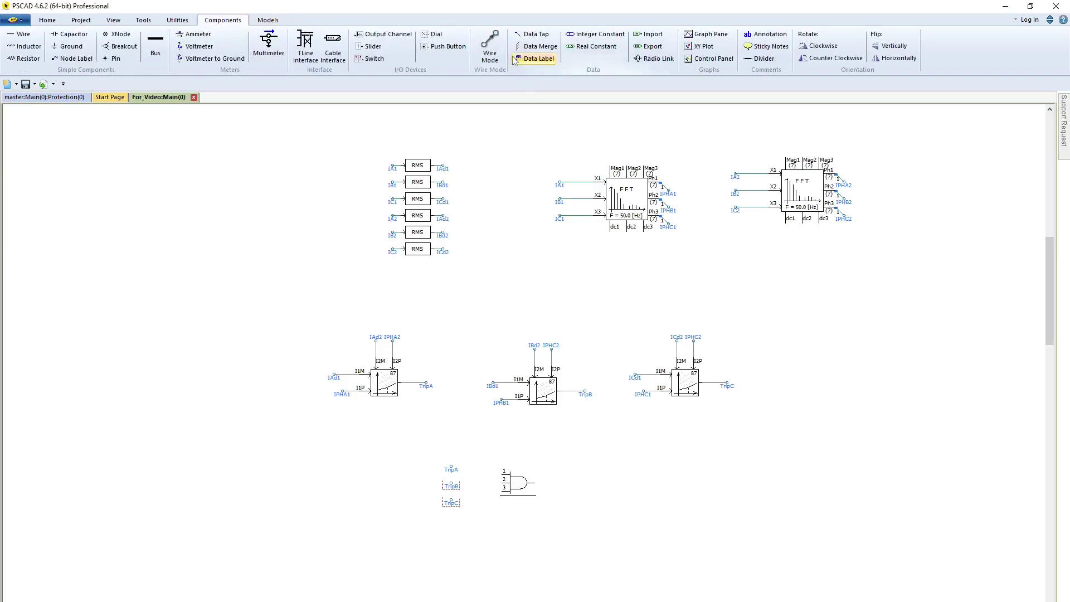
click(490, 46)
click(451, 466)
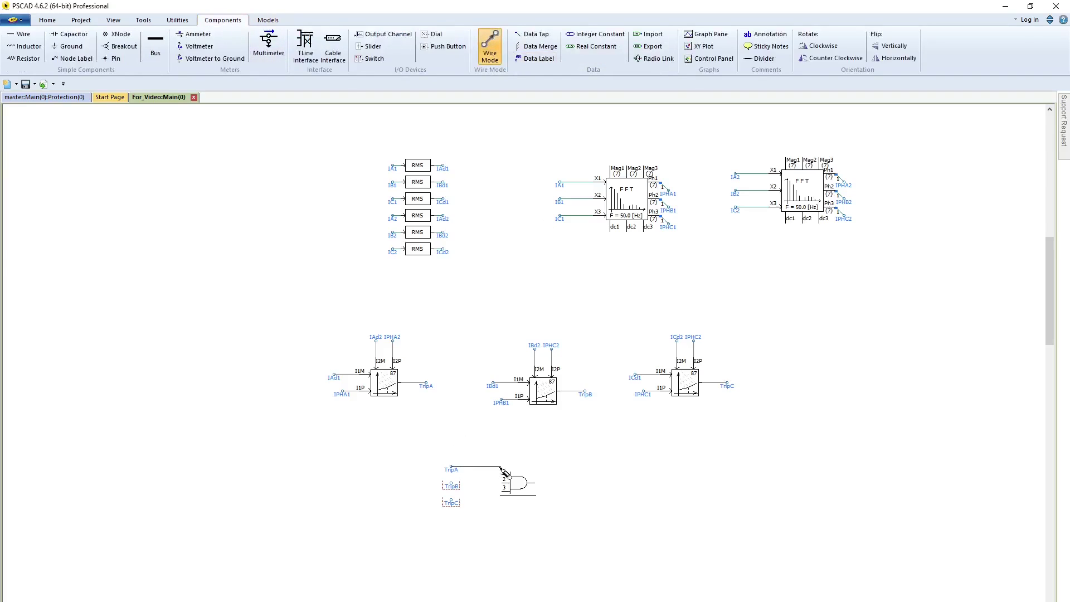
click(452, 483)
click(502, 483)
click(451, 499)
click(501, 499)
click(501, 492)
key(Escape)
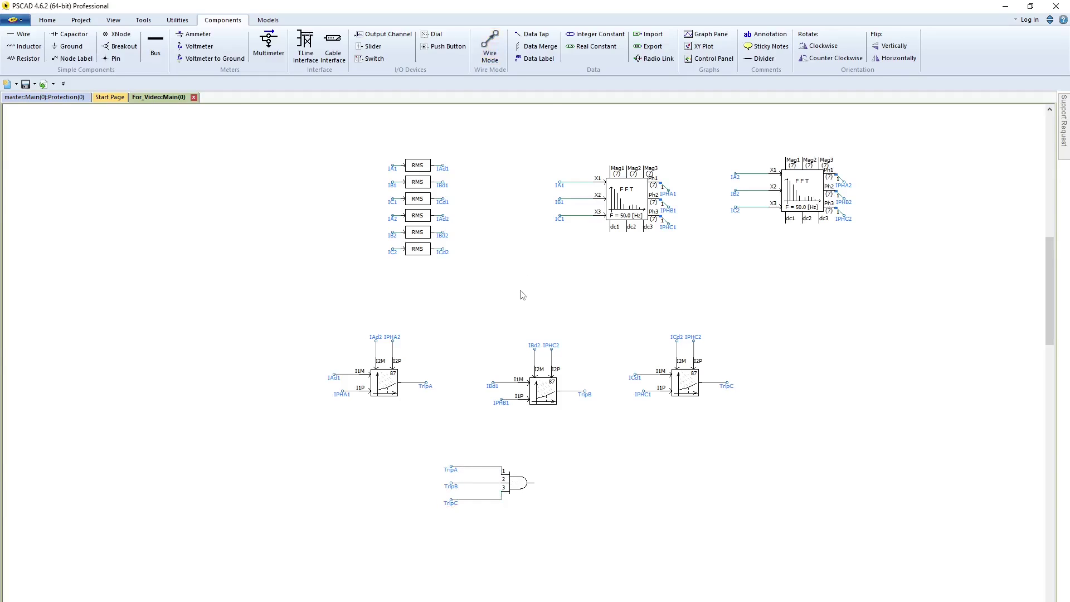
- Attach a Trip_Q1 data label to the AND gate's output
scroll(522, 296, up, 3)
scroll(523, 298, up, 3)
scroll(526, 301, up, 3)
scroll(529, 306, up, 3)
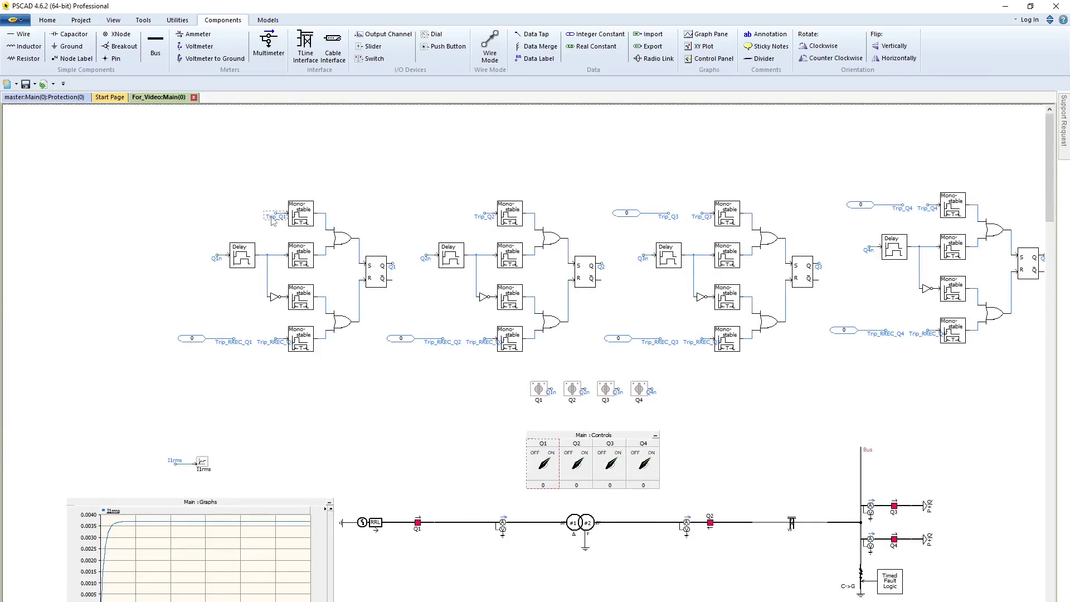
scroll(431, 316, down, 5)
scroll(479, 383, down, 5)
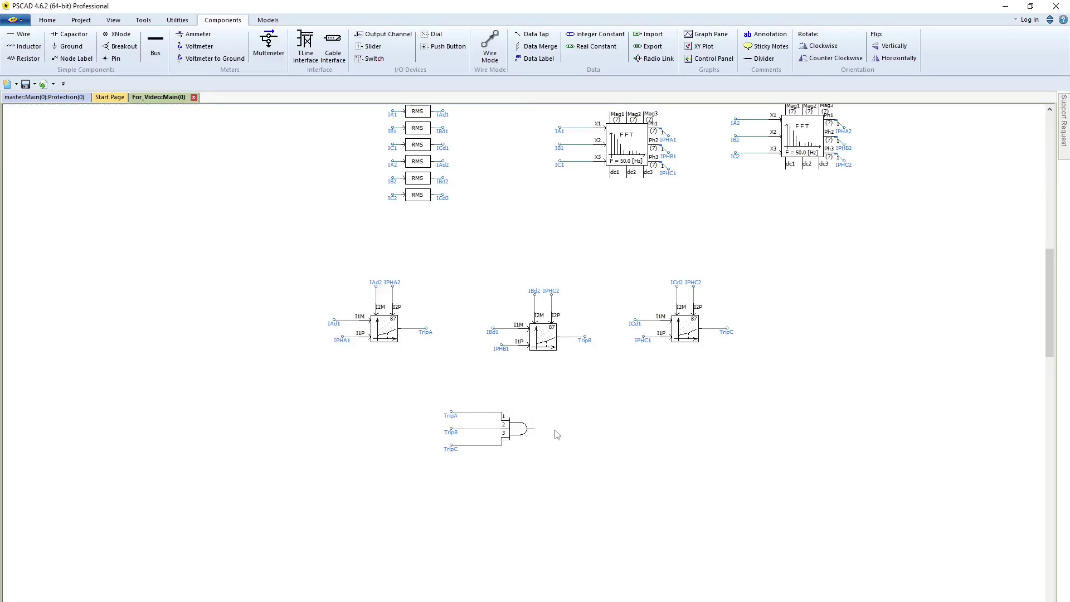
key(ctrl+v)
click(533, 429)
key(Up)
- Duplicate the gate group below and rename its output label Trip_Q2
drag(397, 389, 597, 474)
click(595, 473)
key(ctrl+v)
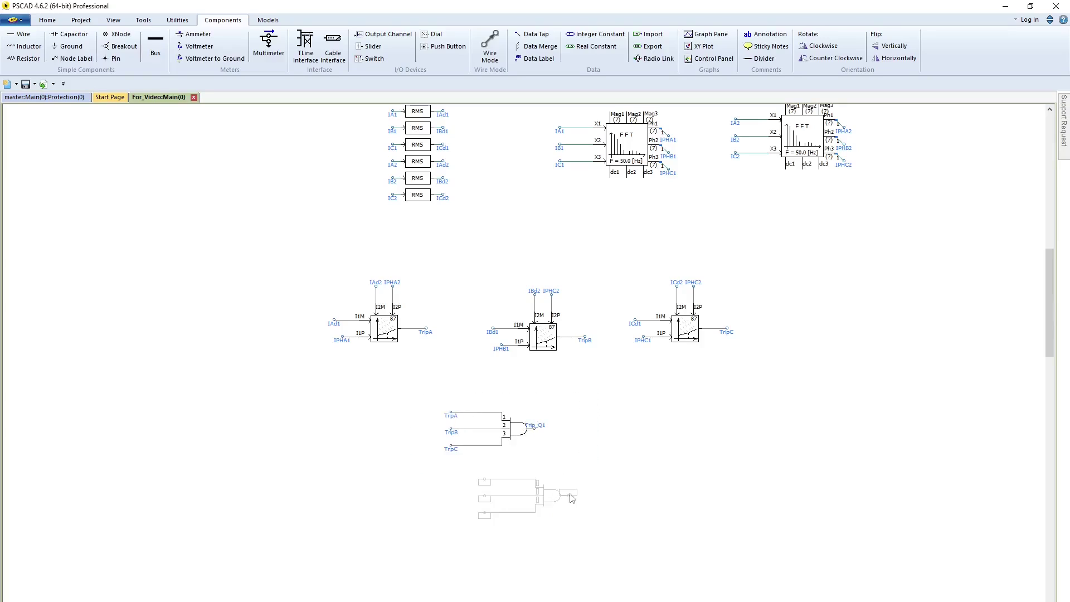
click(583, 498)
double_click(569, 493)
click(549, 266)
key(Return)
key(Return)
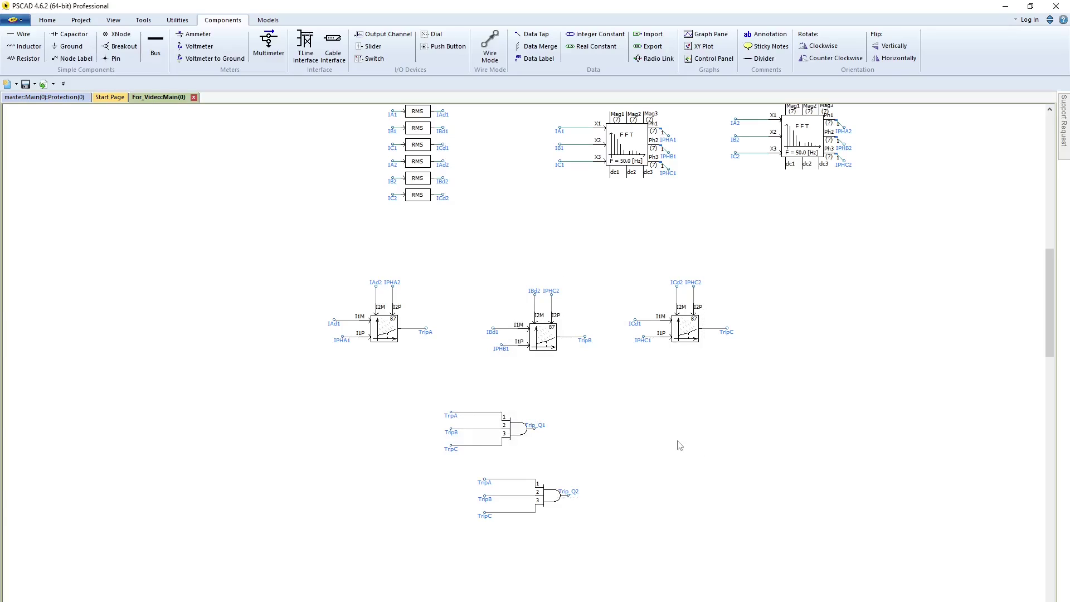
scroll(680, 440, up, 3)
scroll(680, 435, up, 4)
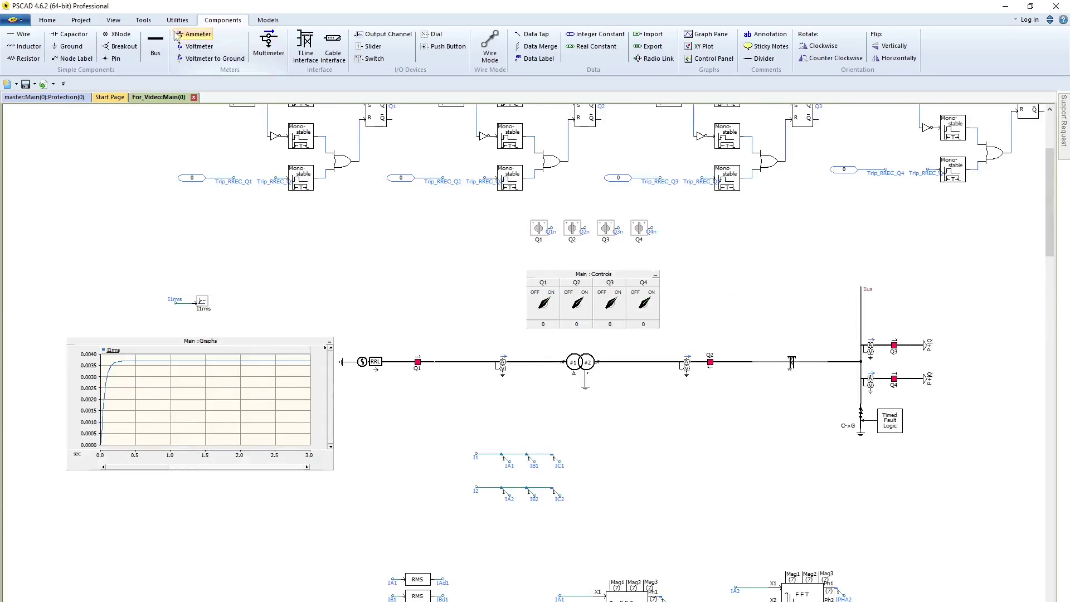
- Run the protection case from the Home tab
click(48, 20)
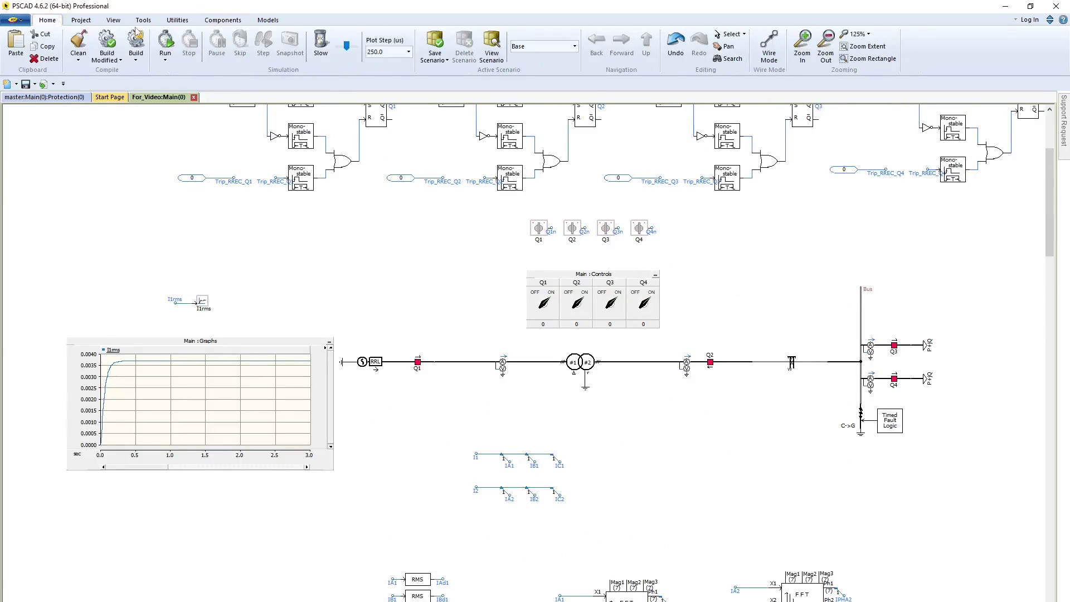
click(165, 42)
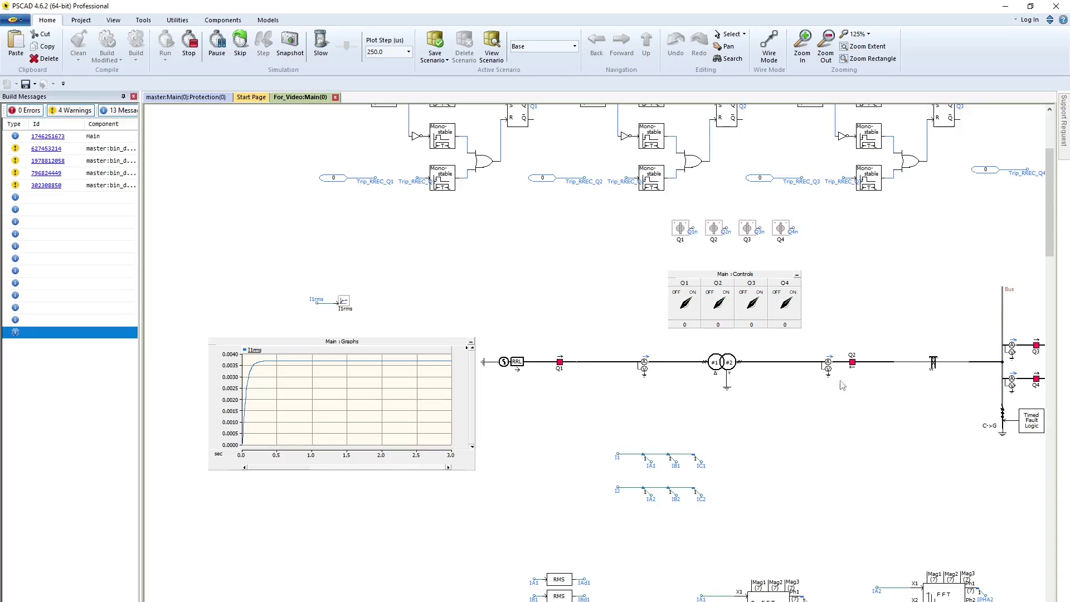
- Set phases A and B to faulted on the Three Phase Fault, then rerun the simulation
click(1006, 415)
double_click(1001, 417)
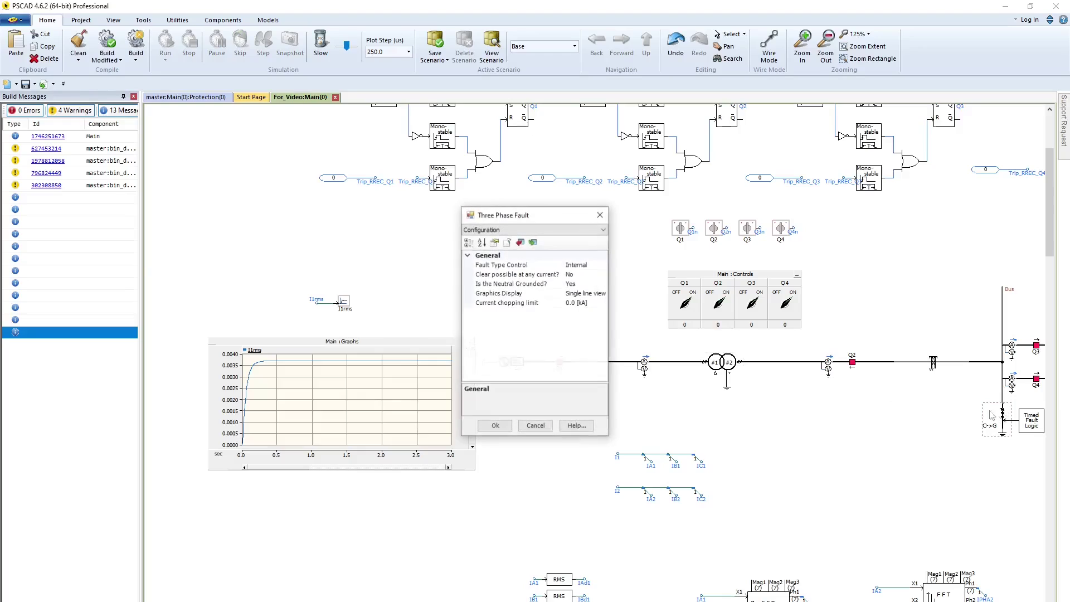
click(568, 229)
click(568, 258)
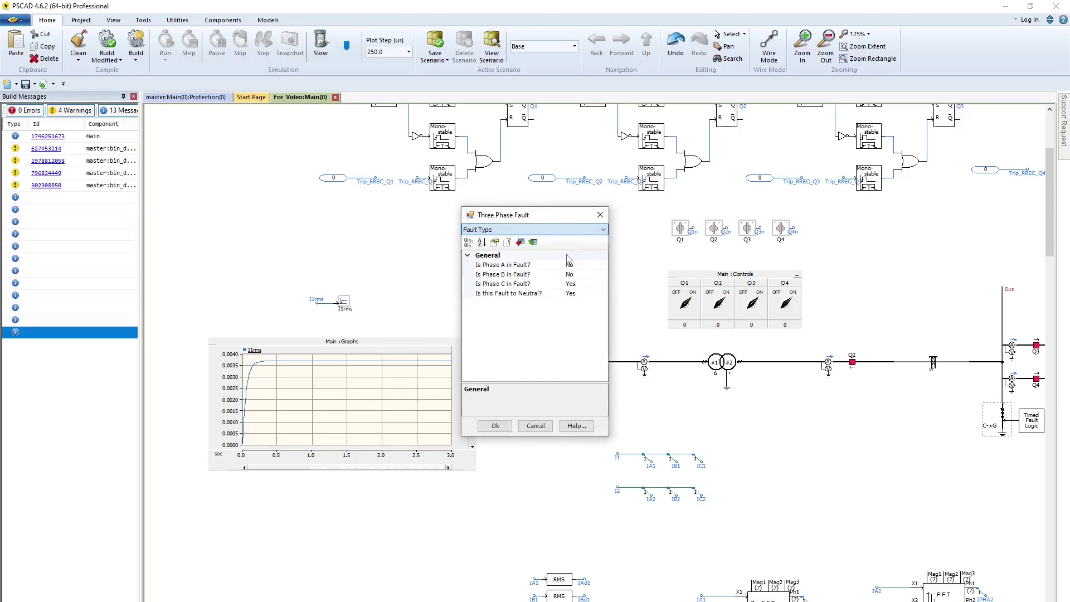
click(595, 274)
click(580, 290)
click(600, 265)
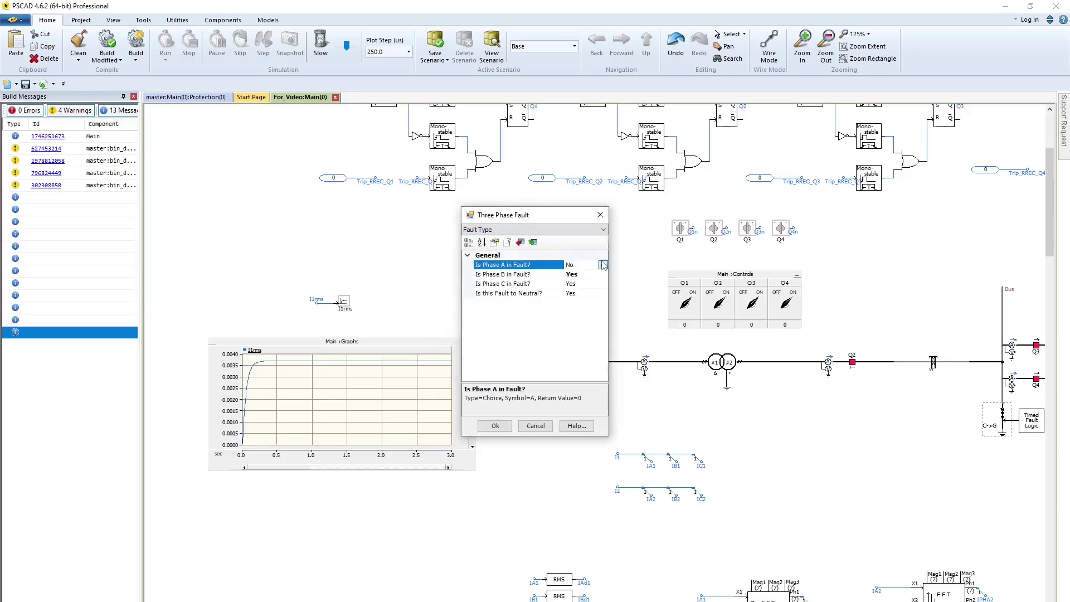
click(580, 281)
click(494, 426)
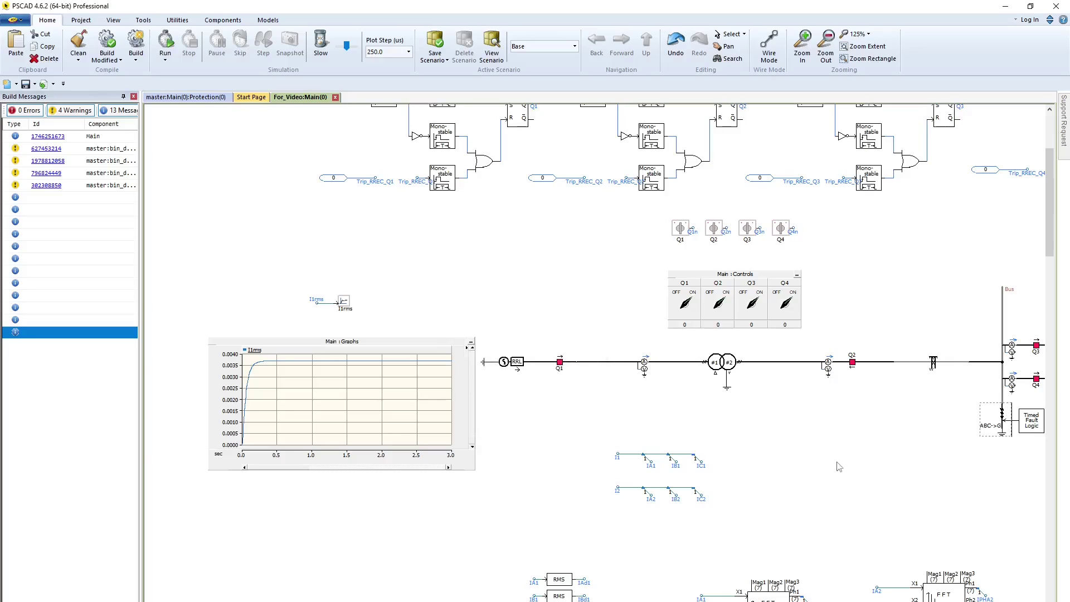
click(165, 44)
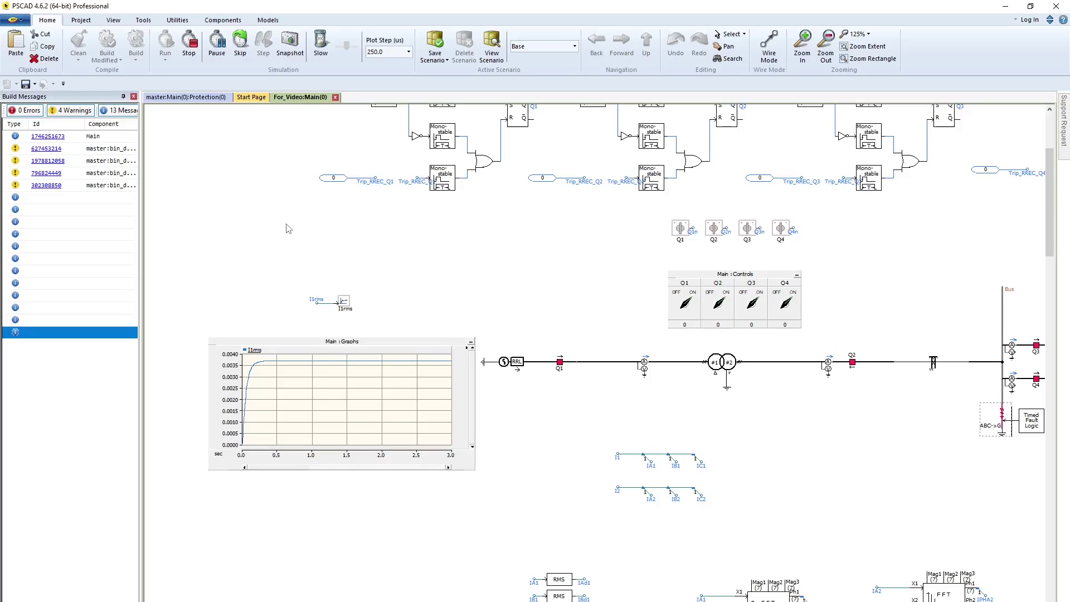
- Stop the run, move the fault and Timed Fault Logic below the transformer, and rerun
click(192, 49)
scroll(552, 298, down, 3)
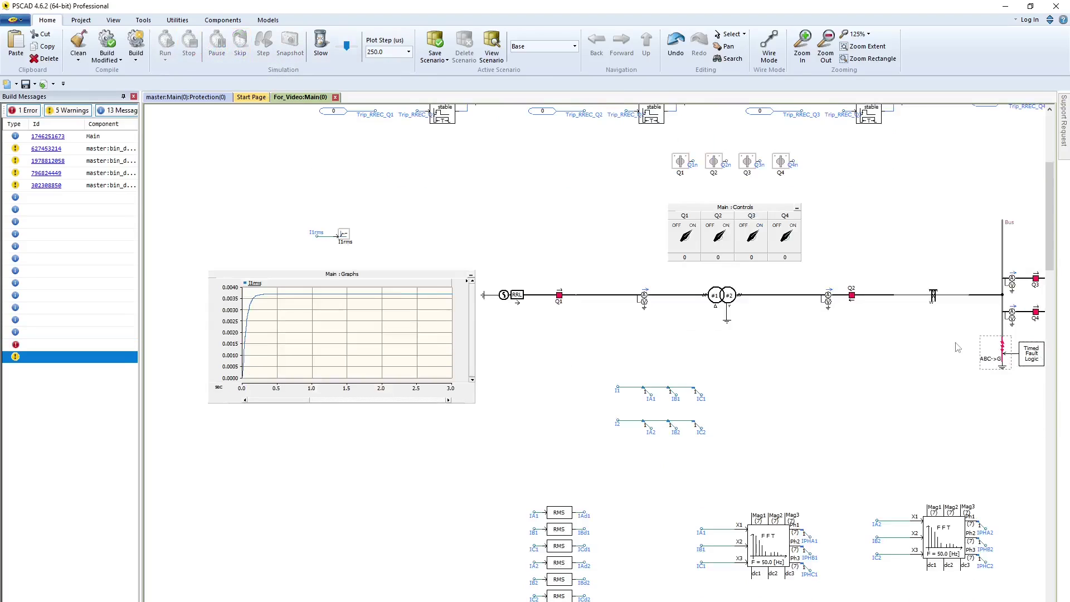
drag(947, 321, 1060, 405)
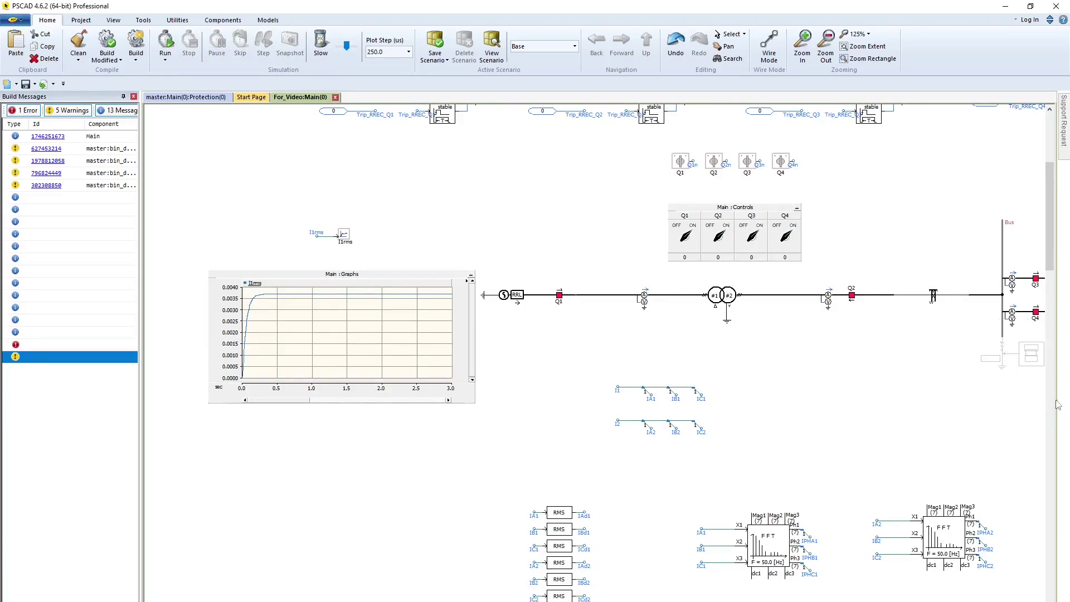
drag(1003, 355, 760, 318)
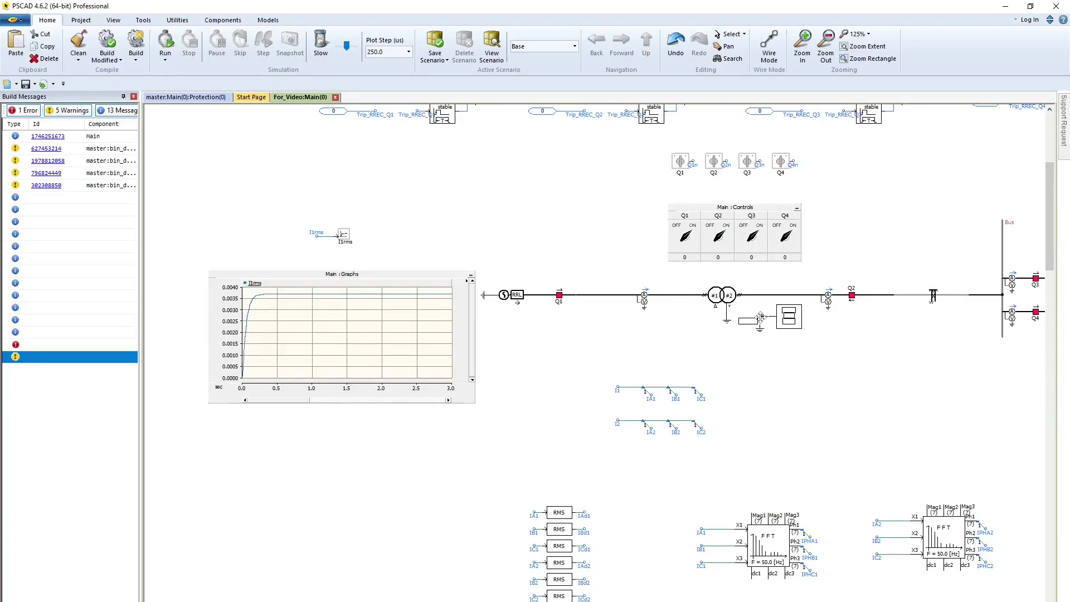
click(859, 449)
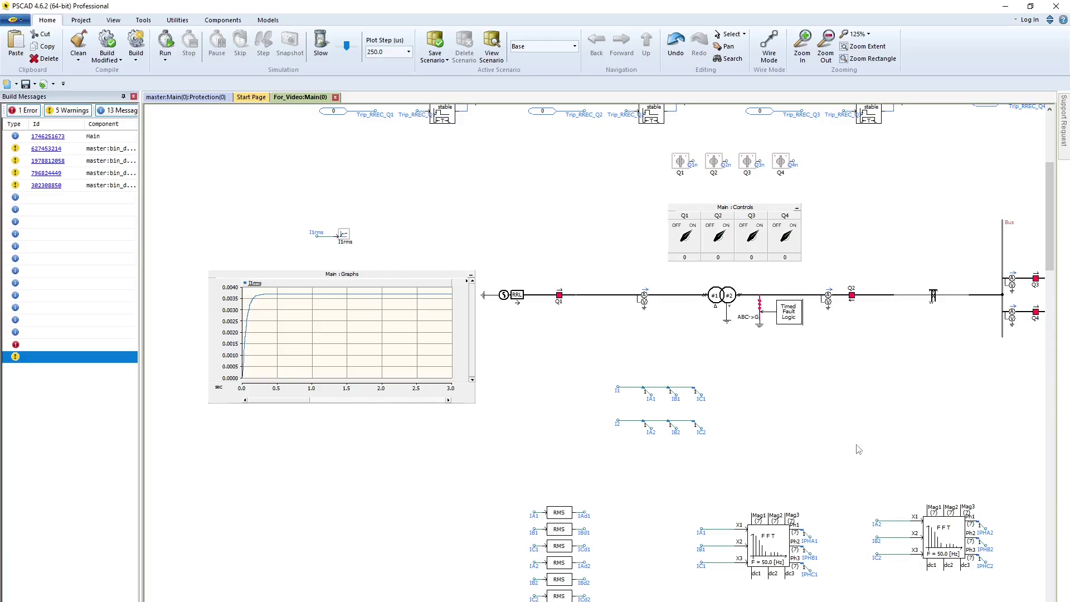
click(165, 44)
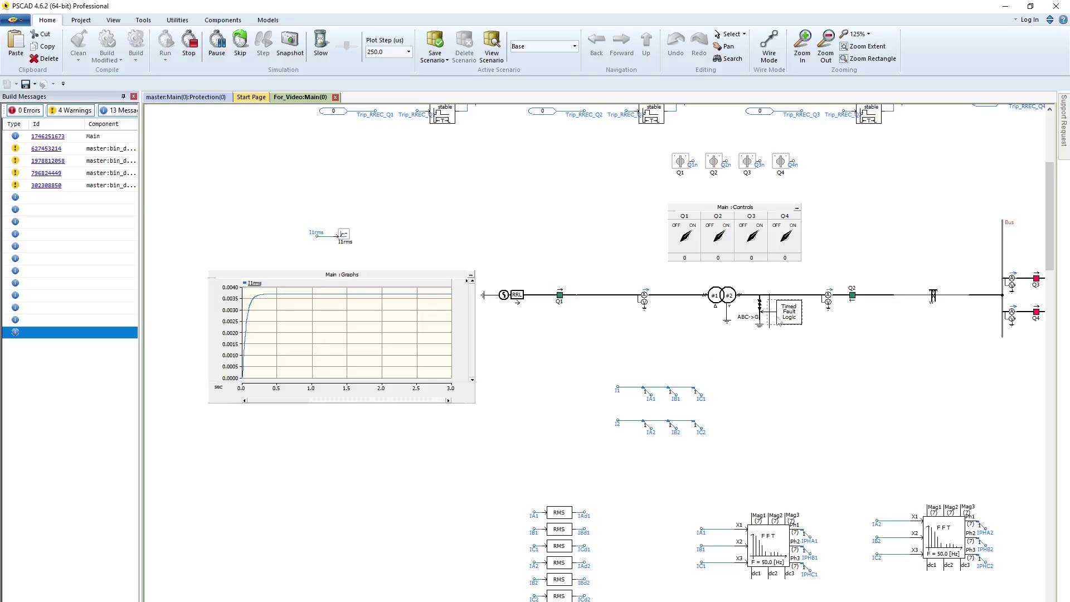
- Set the Three Phase Fault's phases A and B to No, leaving a phase C-to-ground fault
double_click(751, 319)
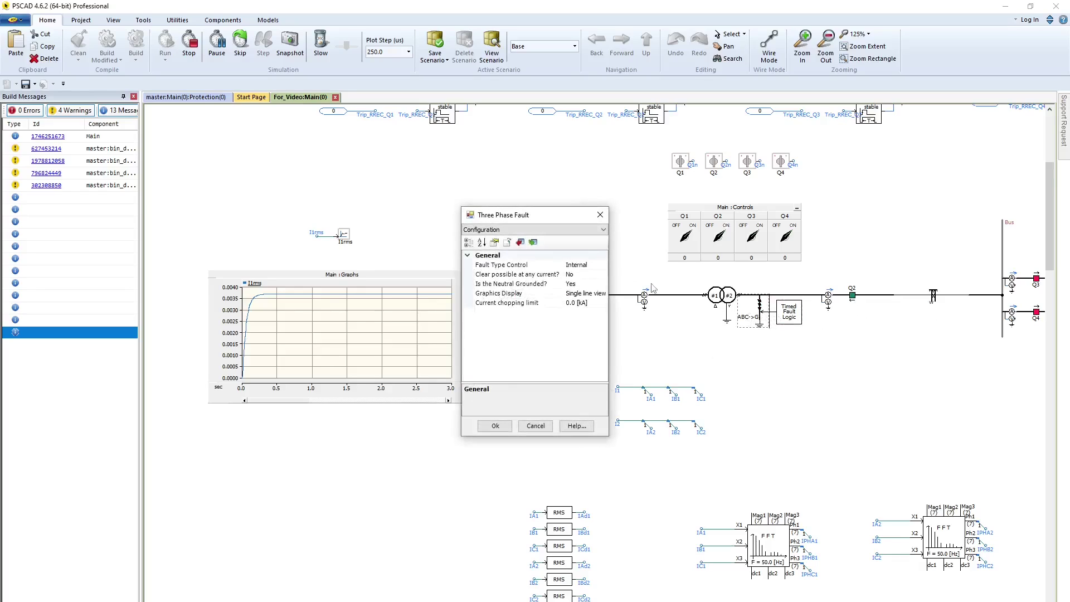
click(593, 230)
click(592, 265)
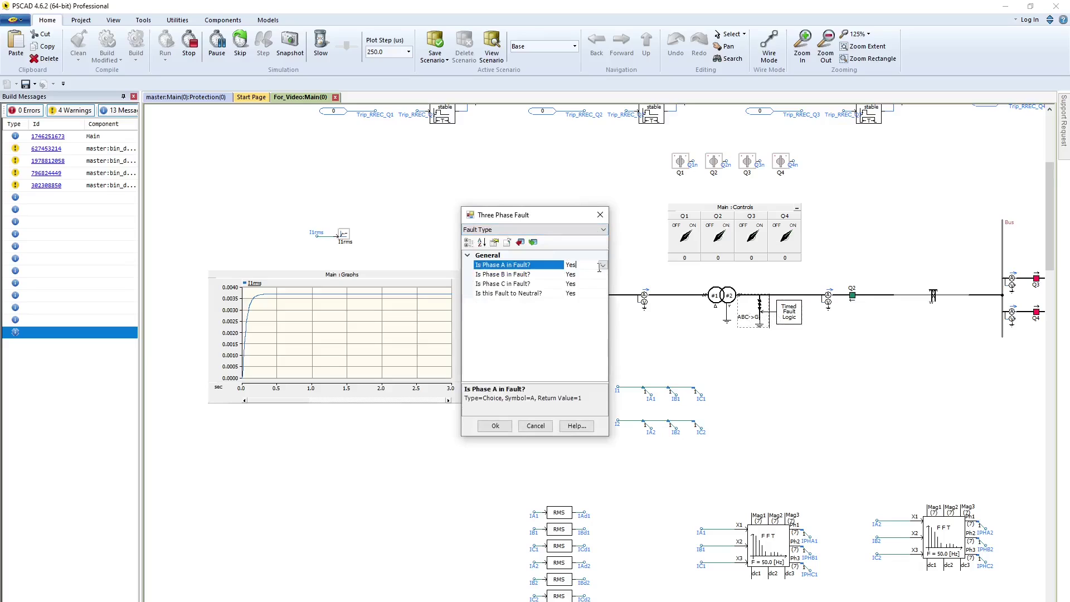
click(586, 275)
click(603, 274)
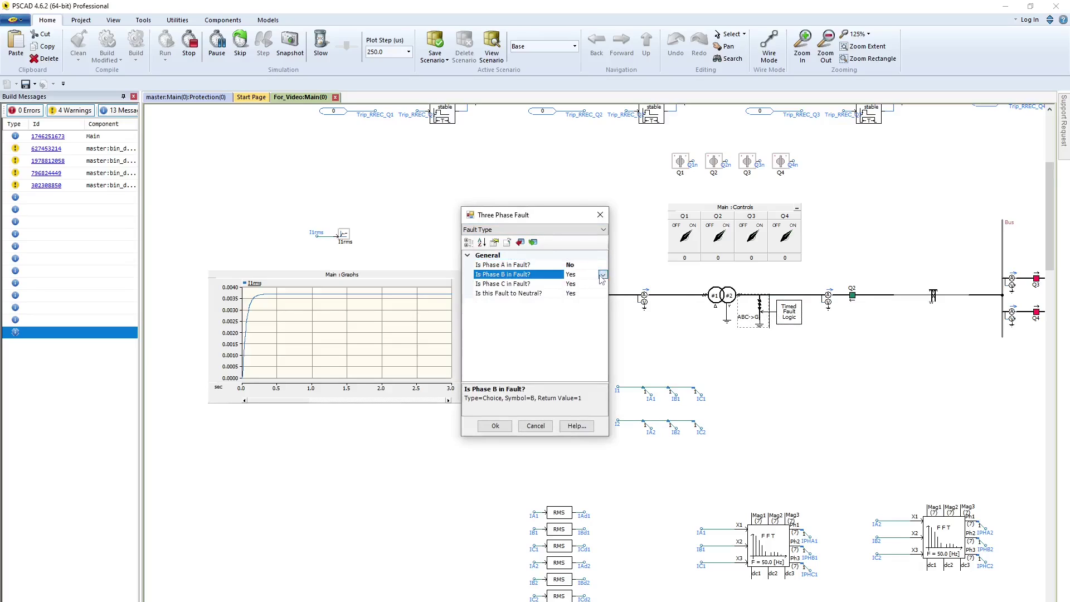
click(586, 284)
click(494, 426)
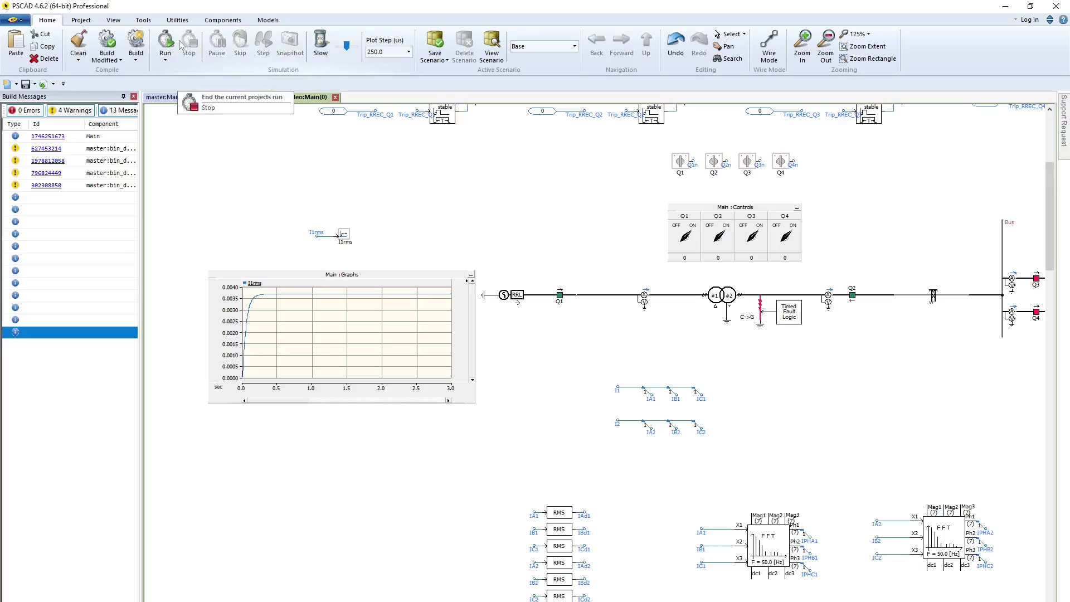
- Rerun the simulation and scroll down to view the full Irms trace
click(166, 42)
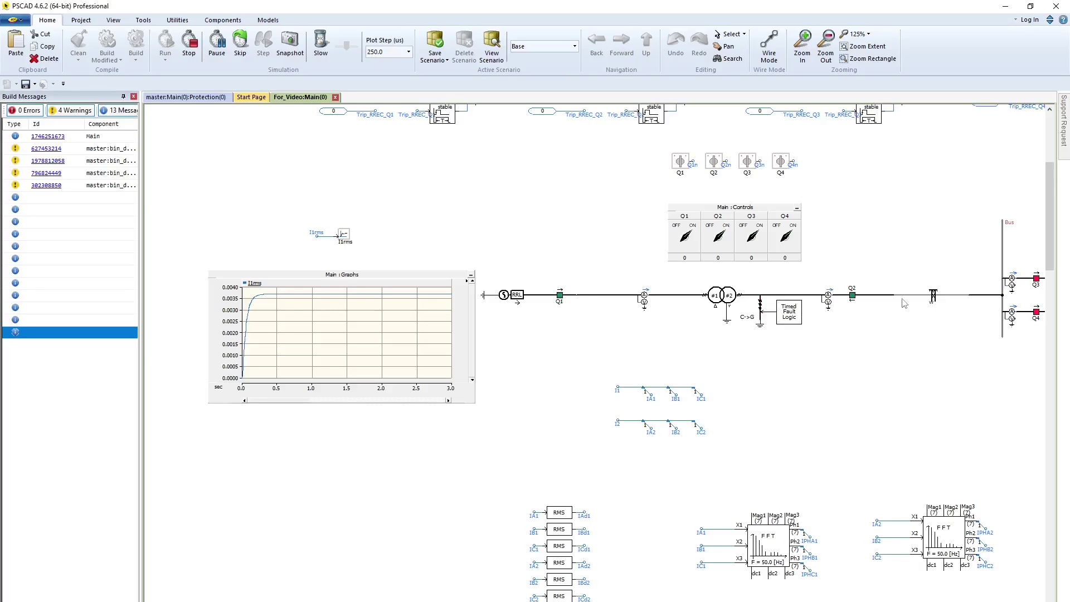
scroll(798, 298, down, 3)
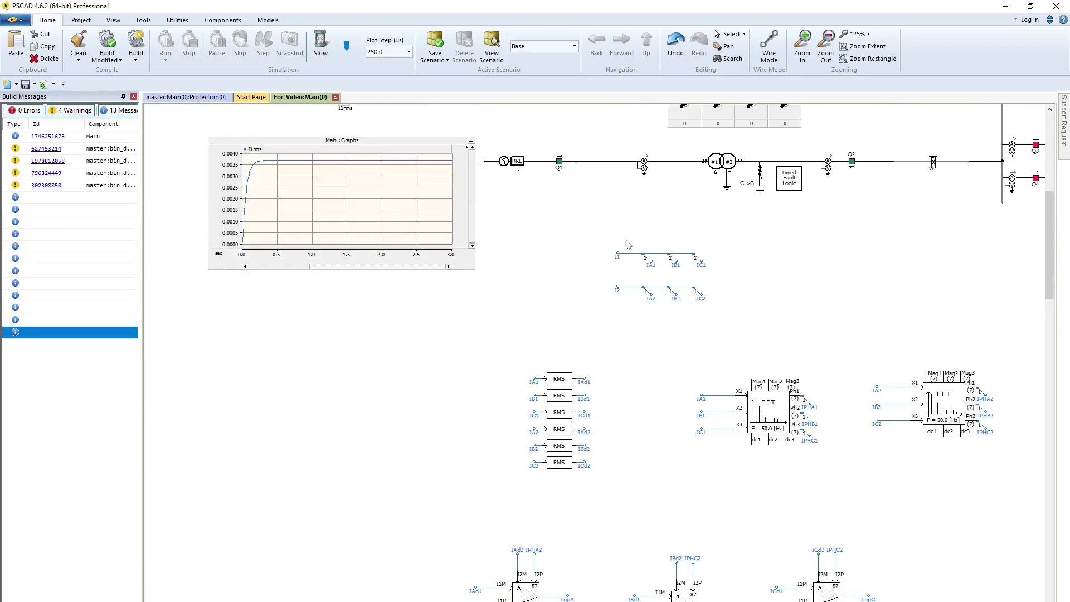